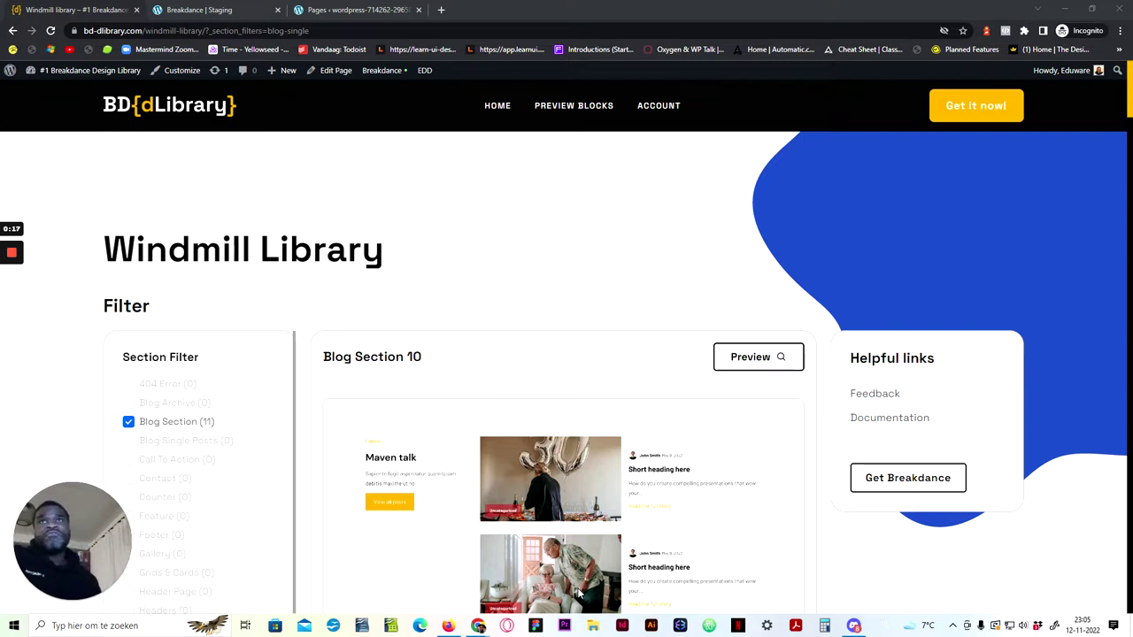
Step: Check the pages list and staging editor, then browse down the library's Blog Section list
click(333, 8)
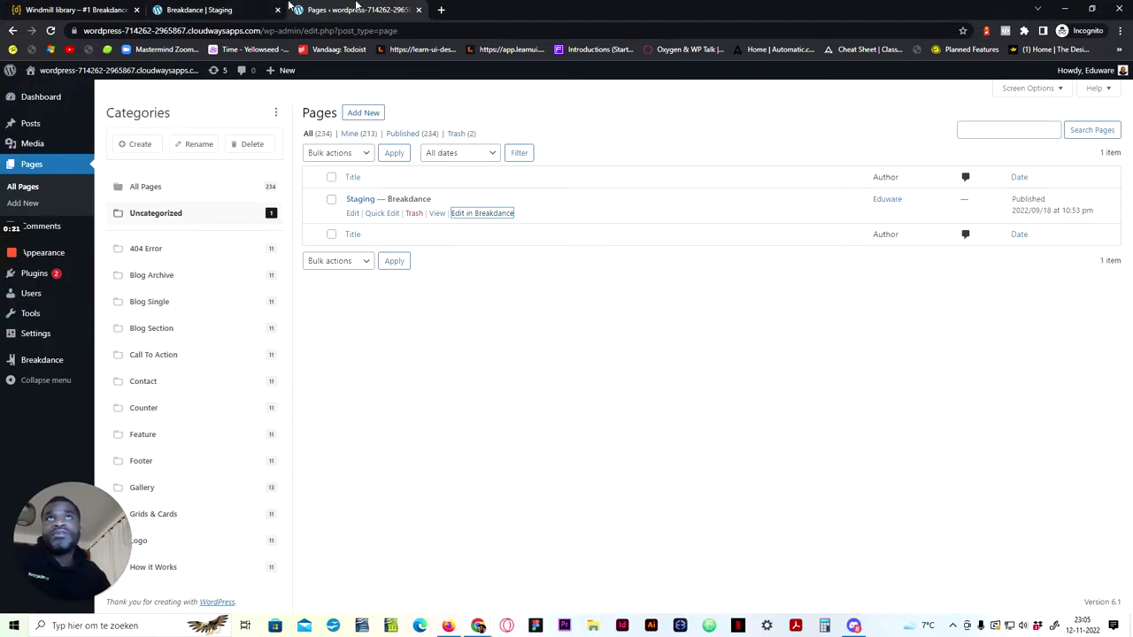
click(219, 7)
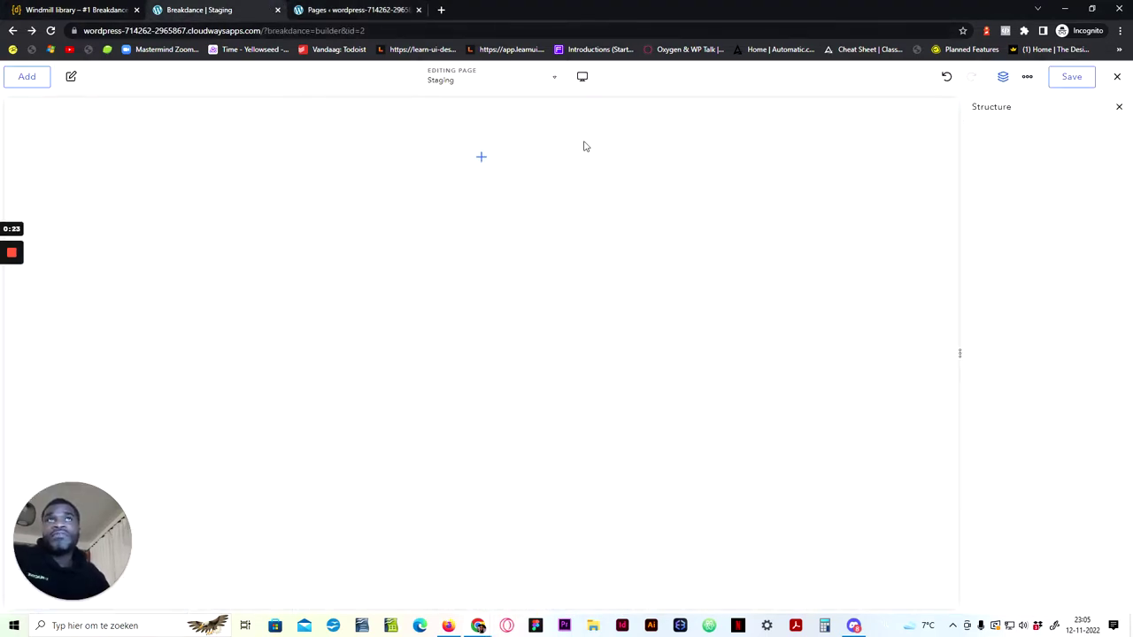
click(88, 8)
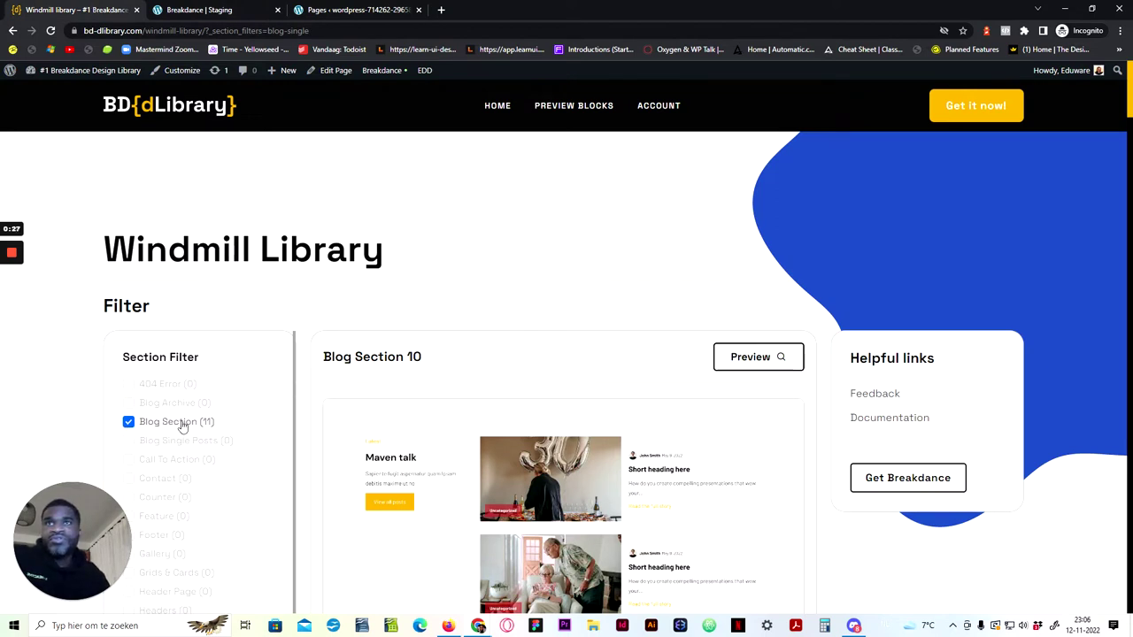
scroll(363, 395, down, 3)
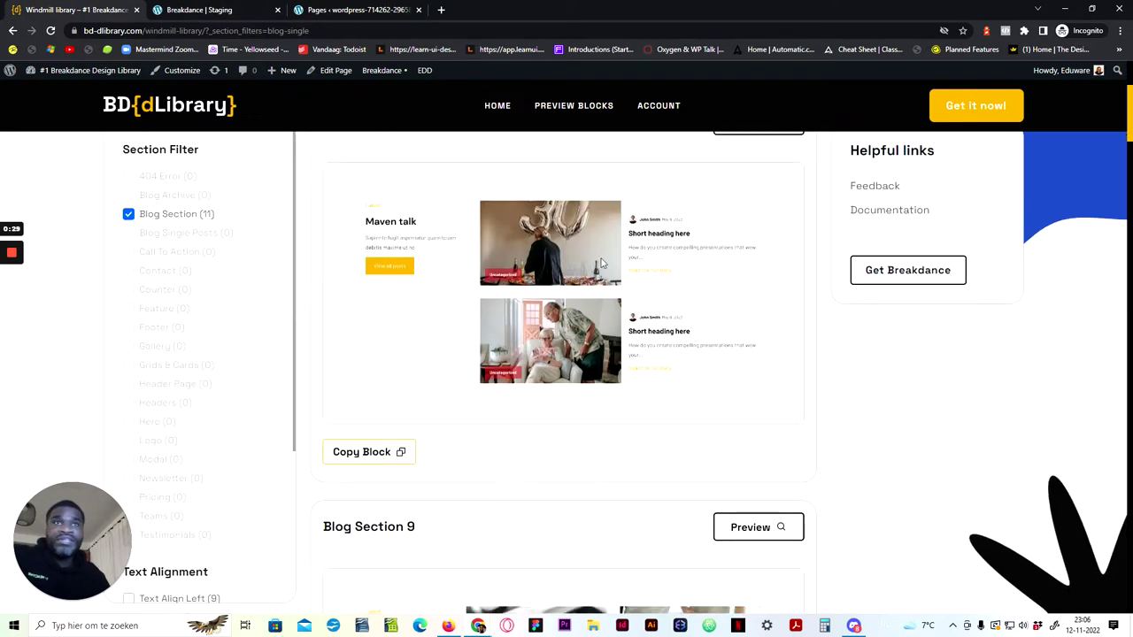
scroll(482, 474, down, 4)
scroll(483, 475, down, 2)
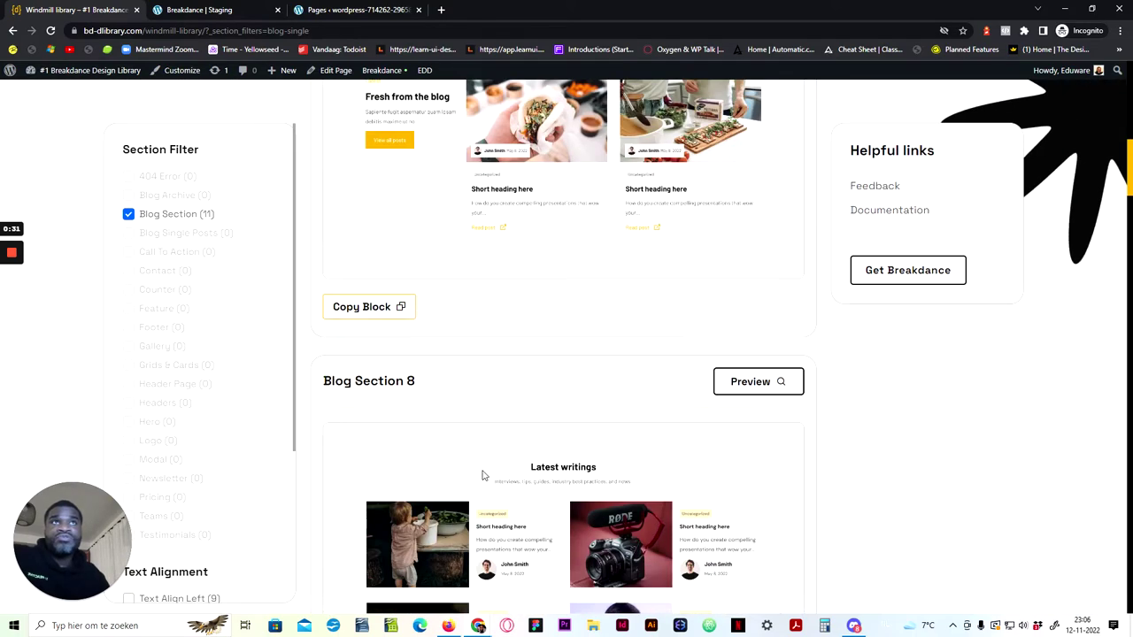
scroll(483, 476, down, 3)
scroll(413, 445, down, 3)
scroll(413, 446, down, 3)
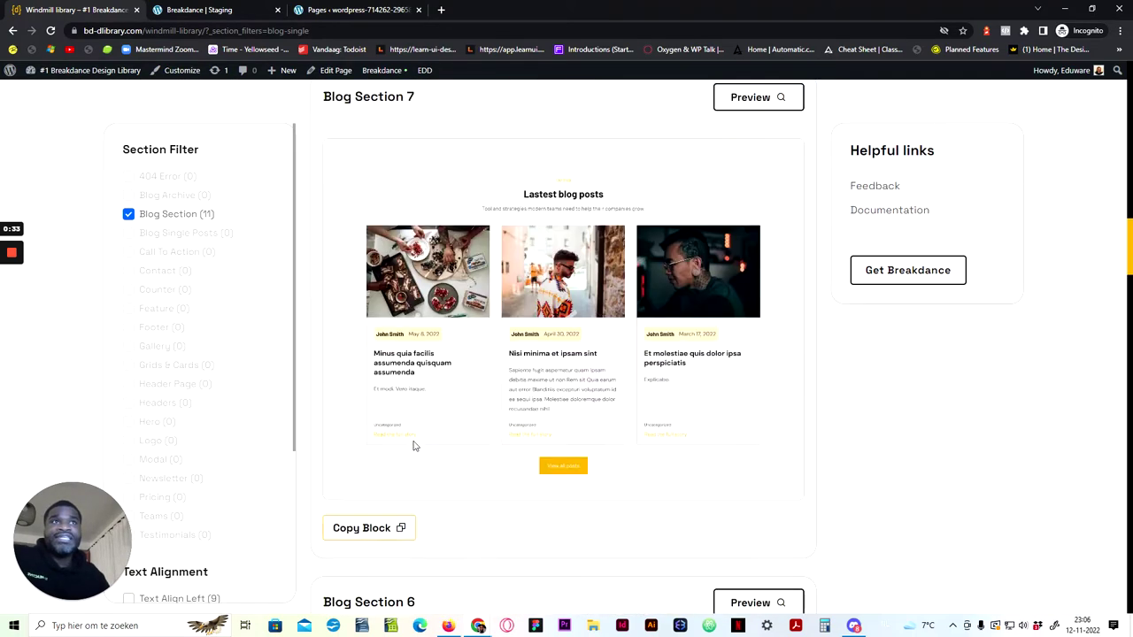
scroll(413, 445, down, 3)
Step: Copy the chosen blog section block and return to the empty Breakdance Staging editor
scroll(413, 445, up, 3)
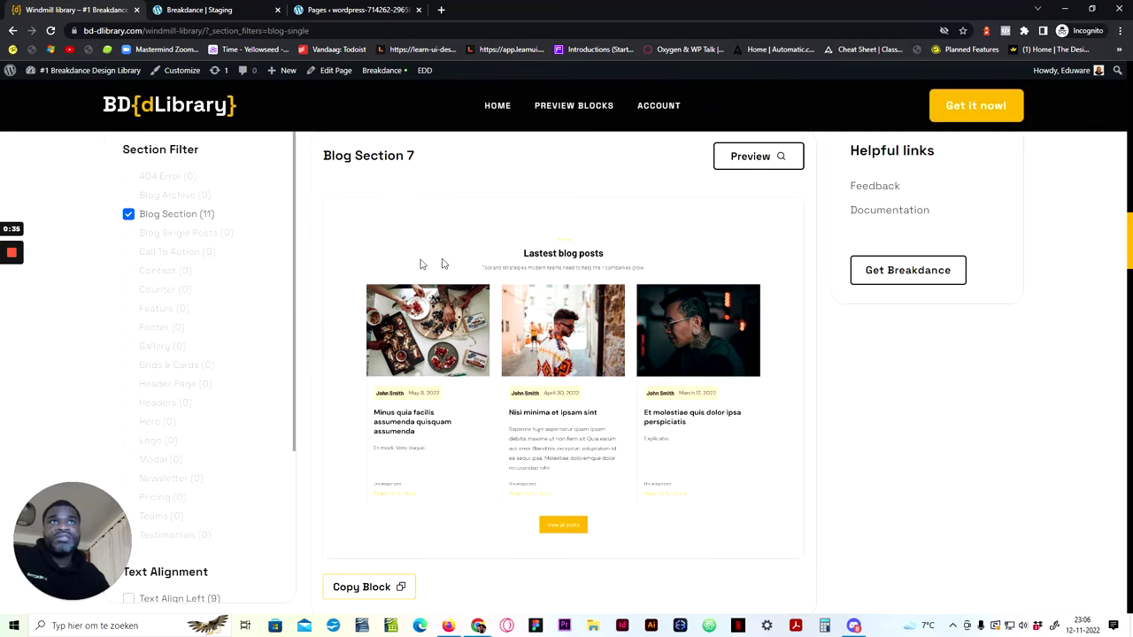
scroll(478, 433, down, 3)
scroll(475, 445, down, 3)
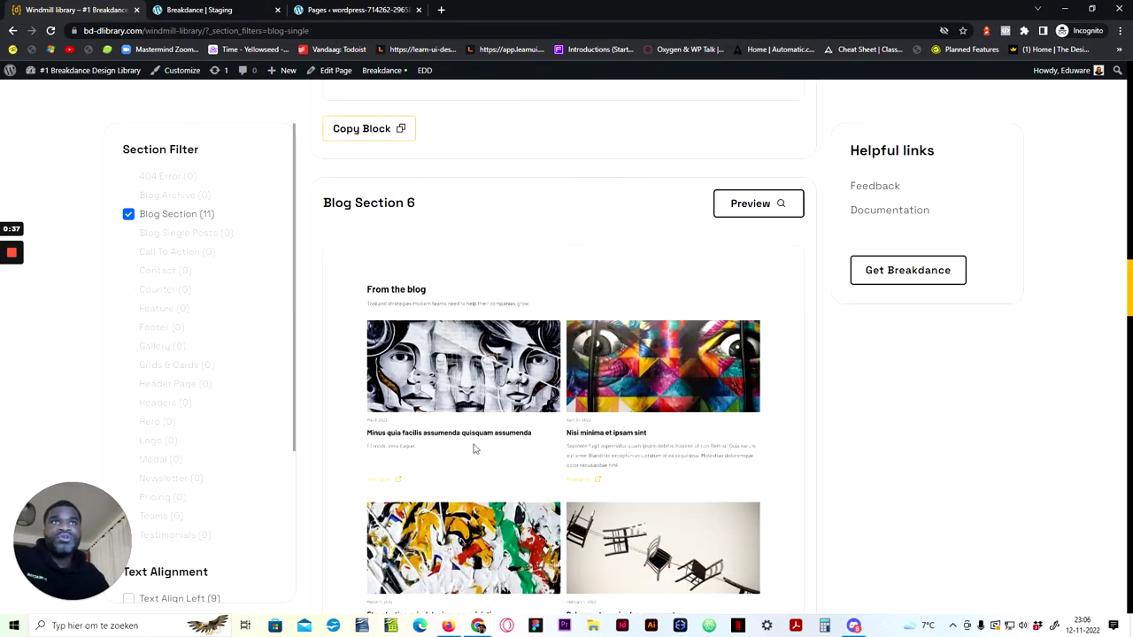
scroll(473, 447, down, 2)
scroll(472, 449, down, 4)
scroll(471, 450, down, 3)
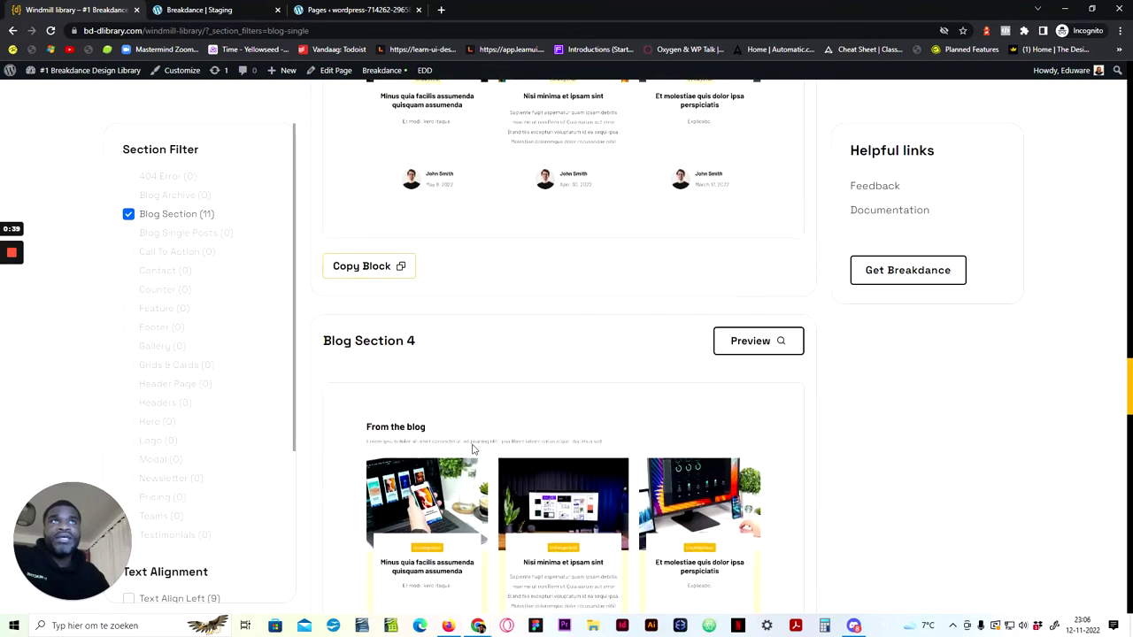
scroll(470, 448, down, 3)
scroll(469, 449, down, 3)
scroll(468, 448, down, 3)
scroll(443, 389, down, 2)
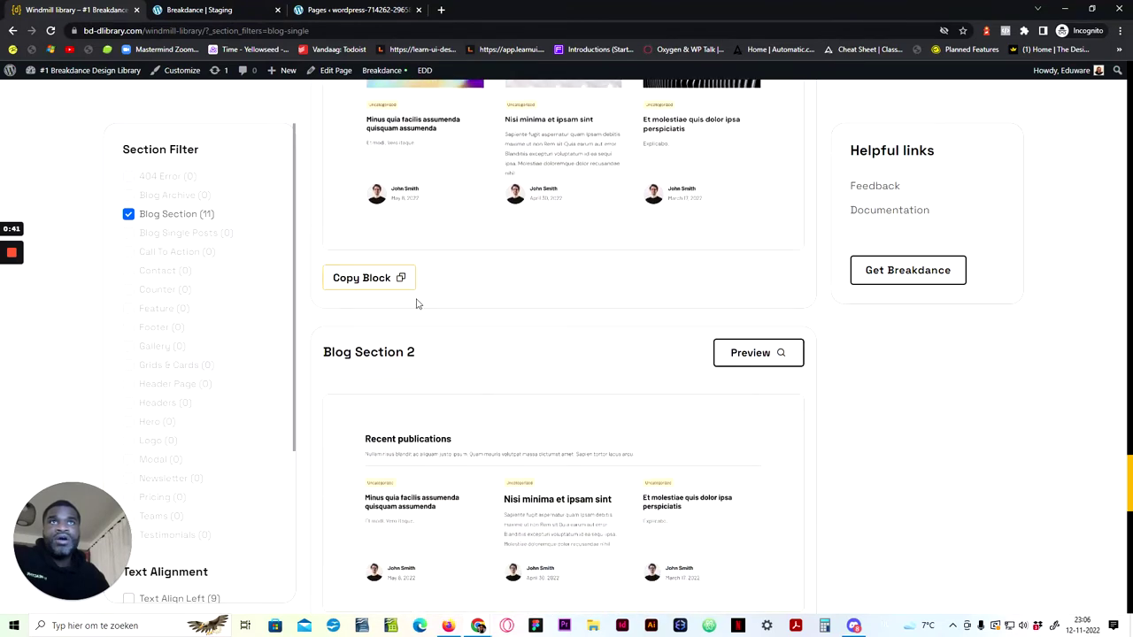
scroll(367, 328, up, 2)
click(373, 455)
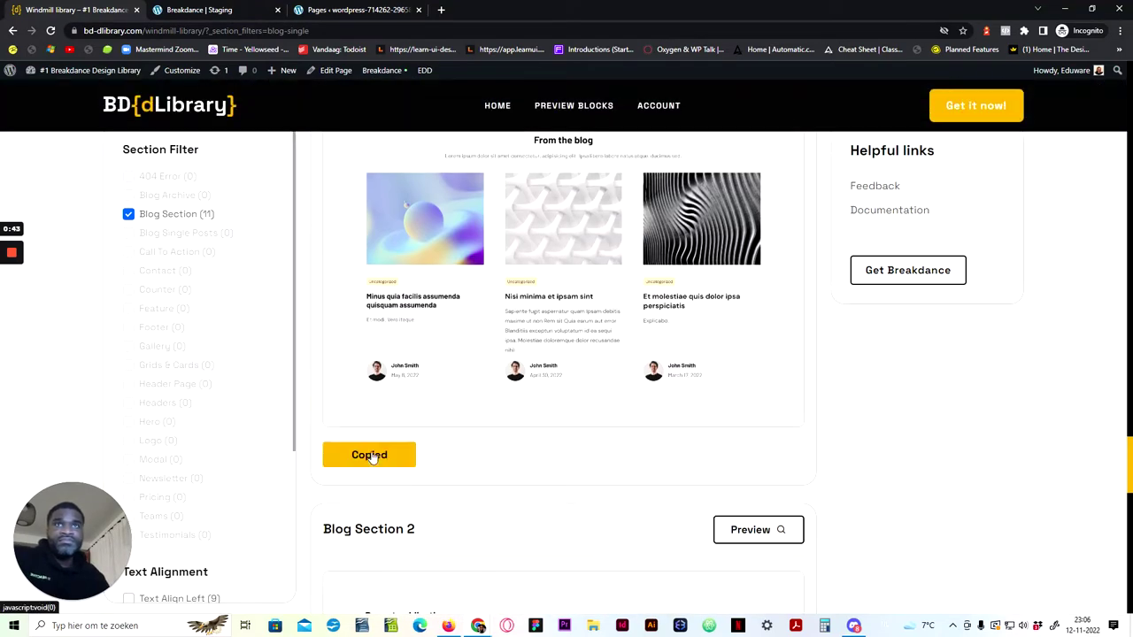
scroll(462, 402, up, 3)
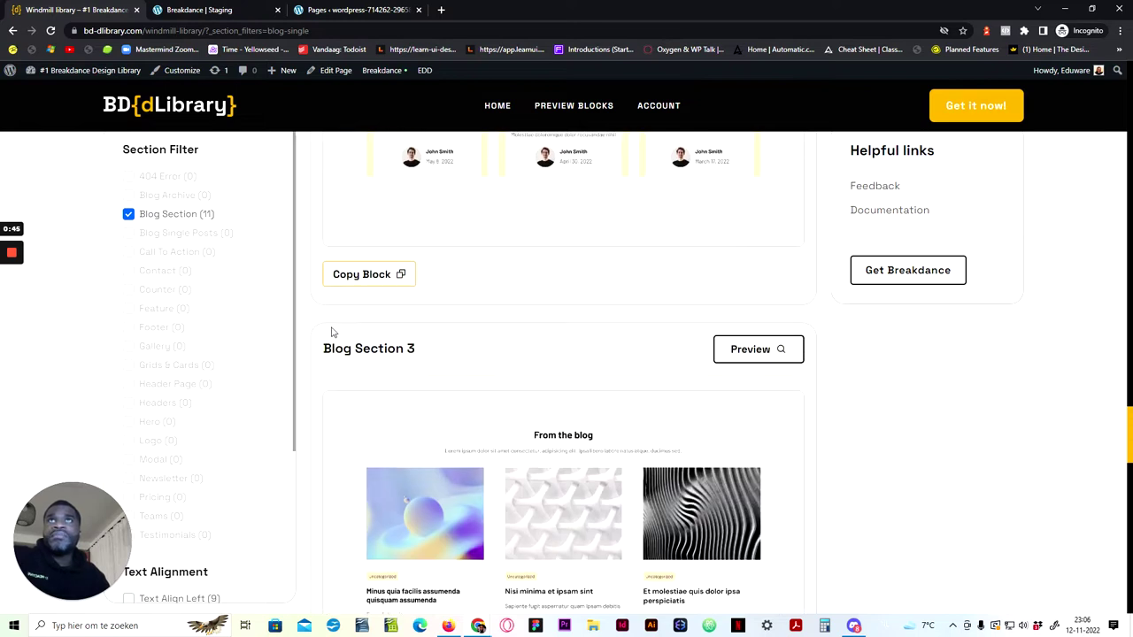
click(194, 8)
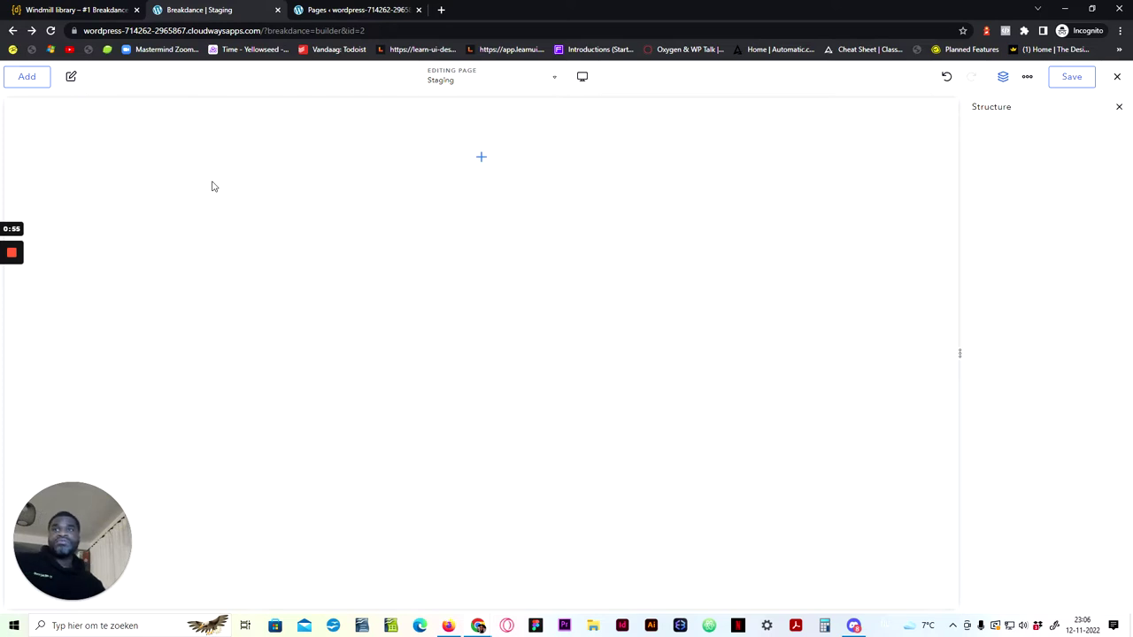
right_click(481, 159)
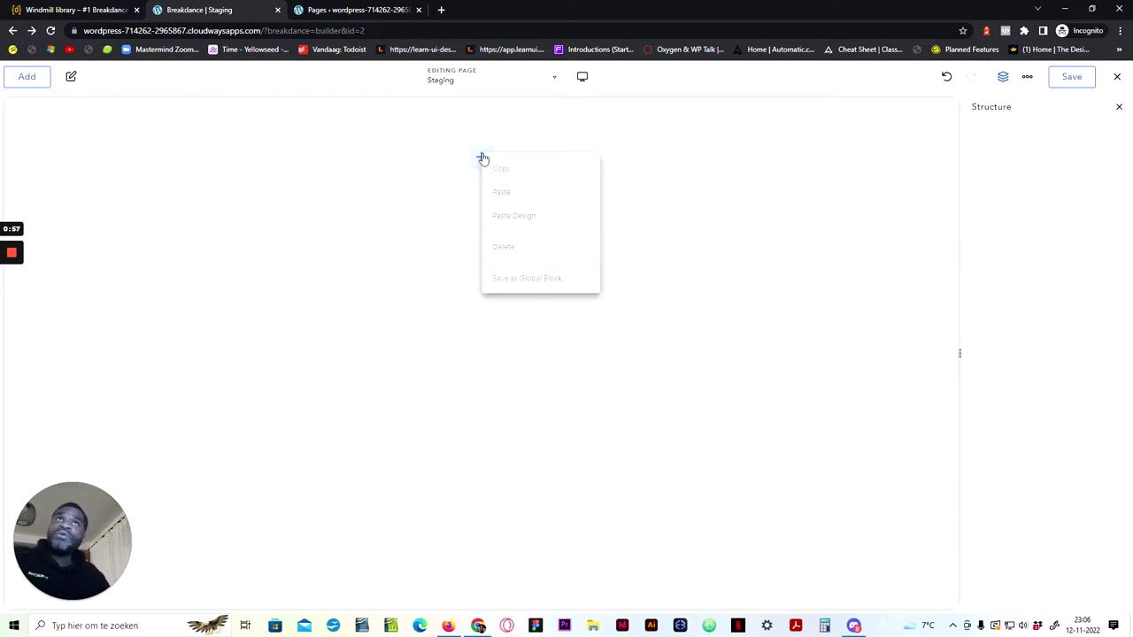
click(500, 192)
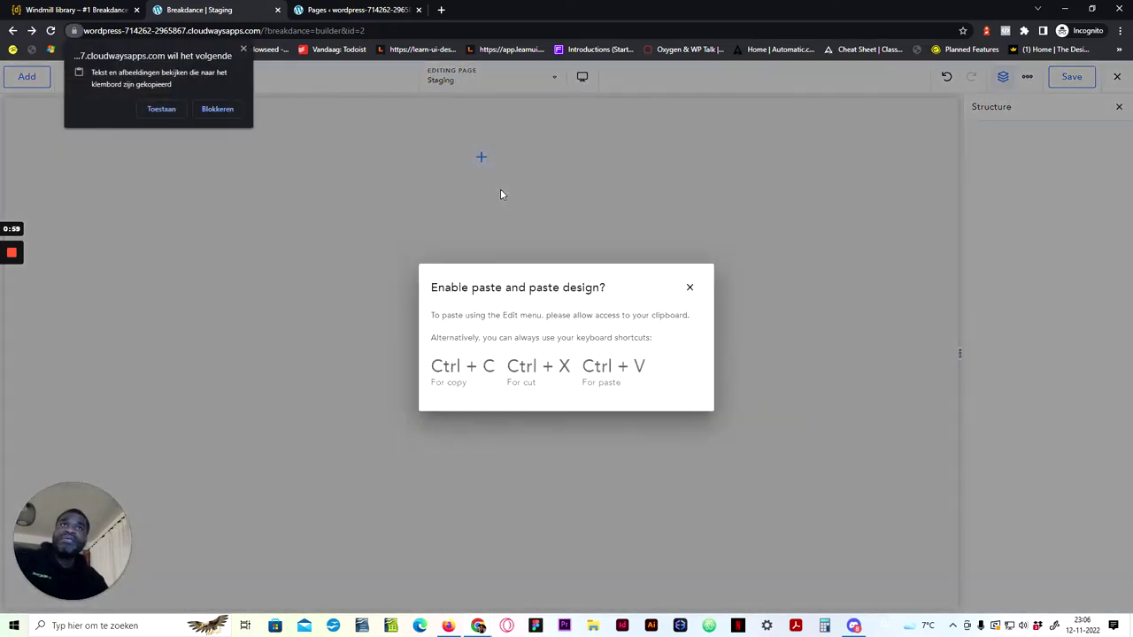
click(205, 104)
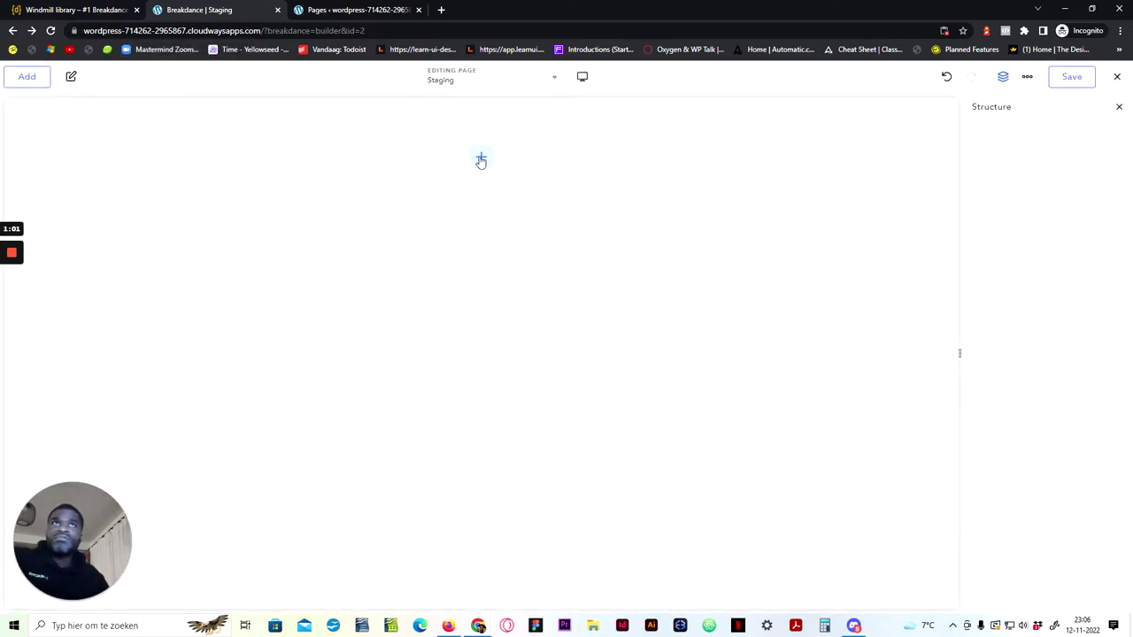
right_click(480, 158)
click(500, 191)
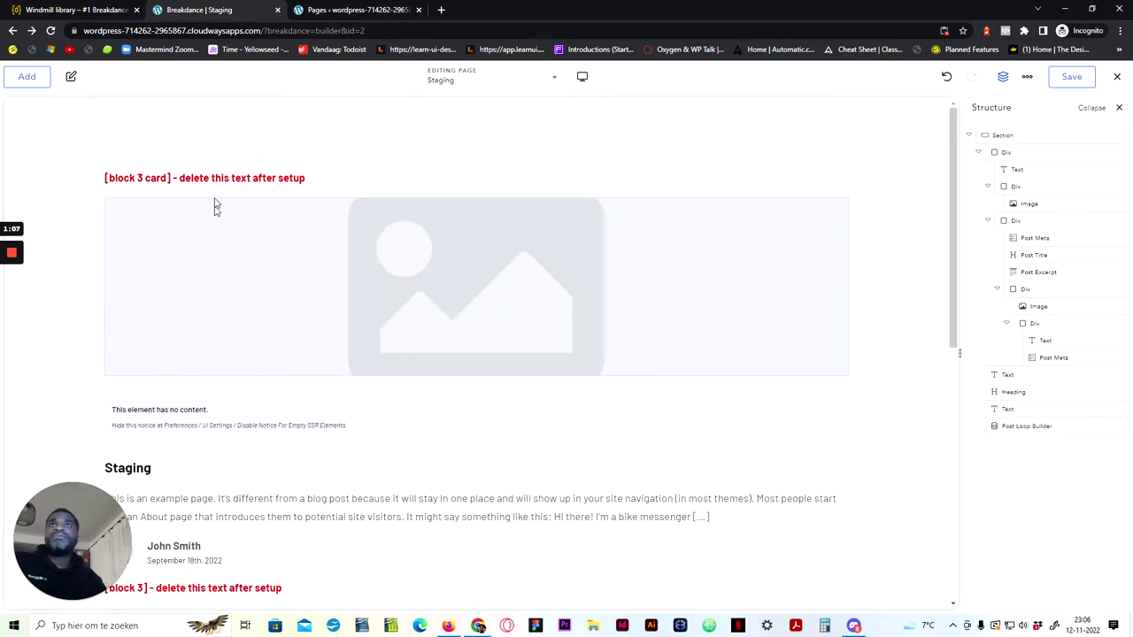
scroll(124, 471, down, 3)
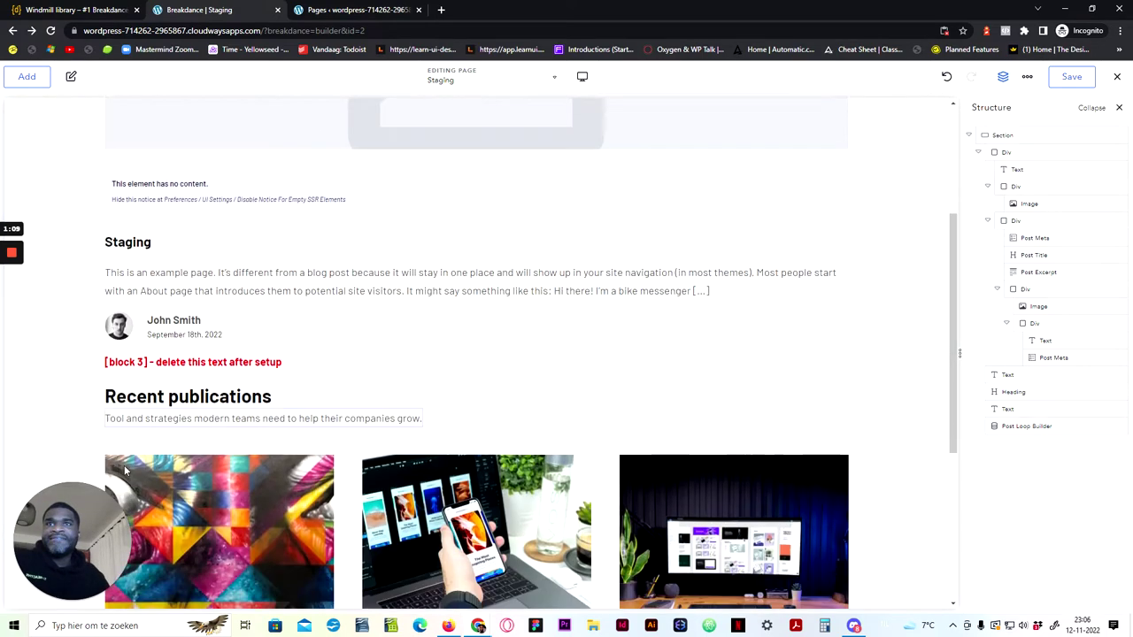
scroll(124, 471, down, 1)
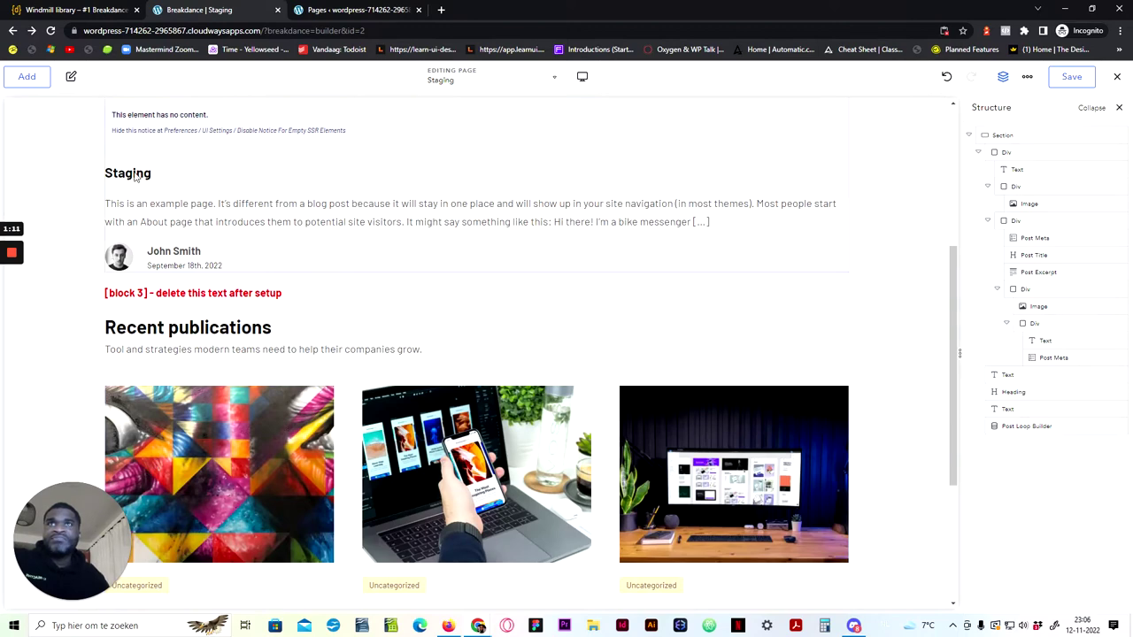
scroll(224, 343, up, 4)
scroll(829, 118, down, 3)
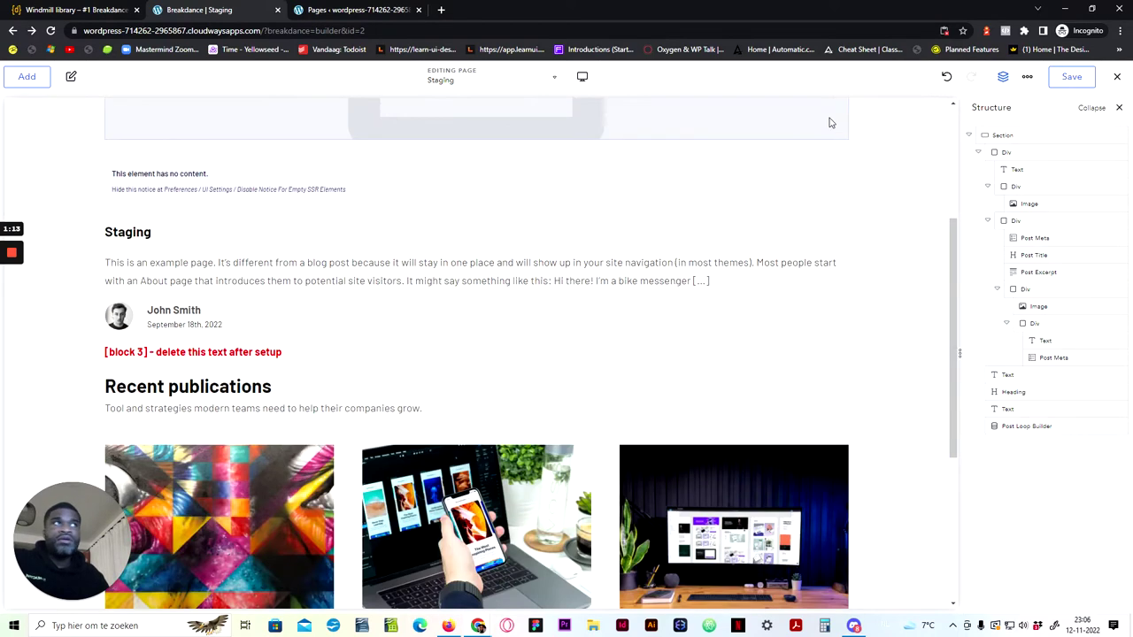
scroll(829, 118, up, 1)
click(978, 153)
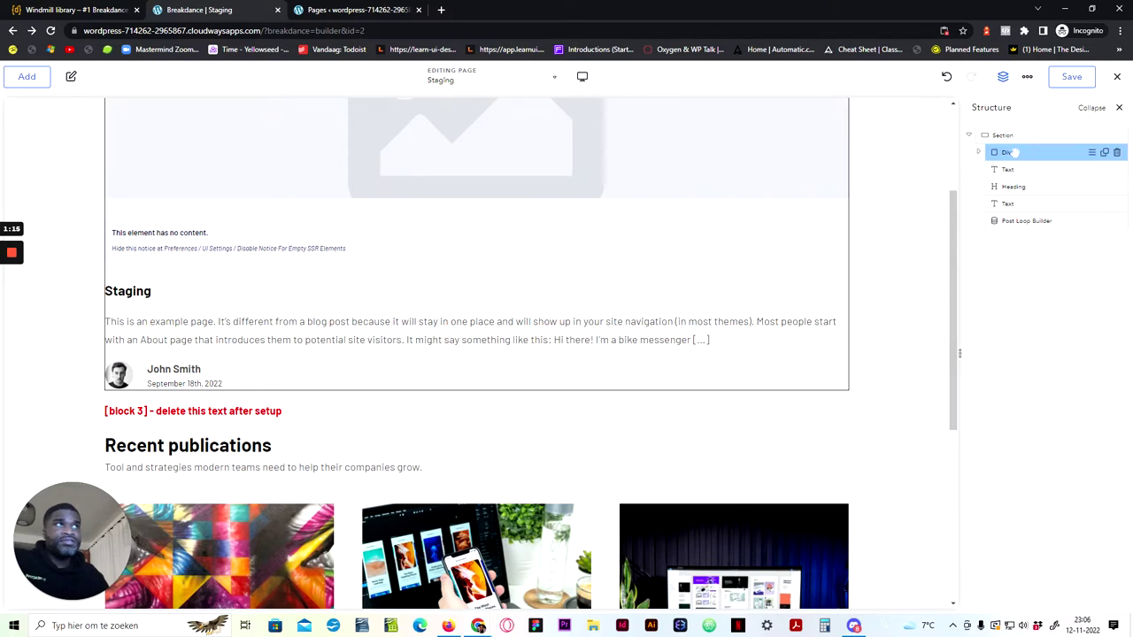
scroll(188, 367, down, 3)
scroll(189, 368, down, 2)
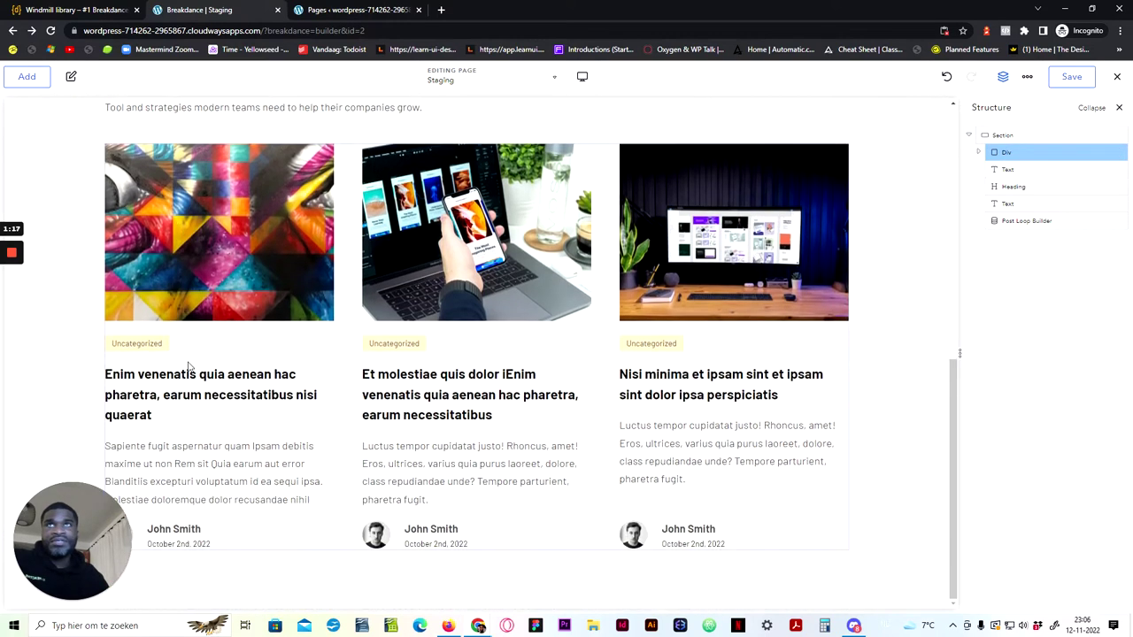
click(352, 271)
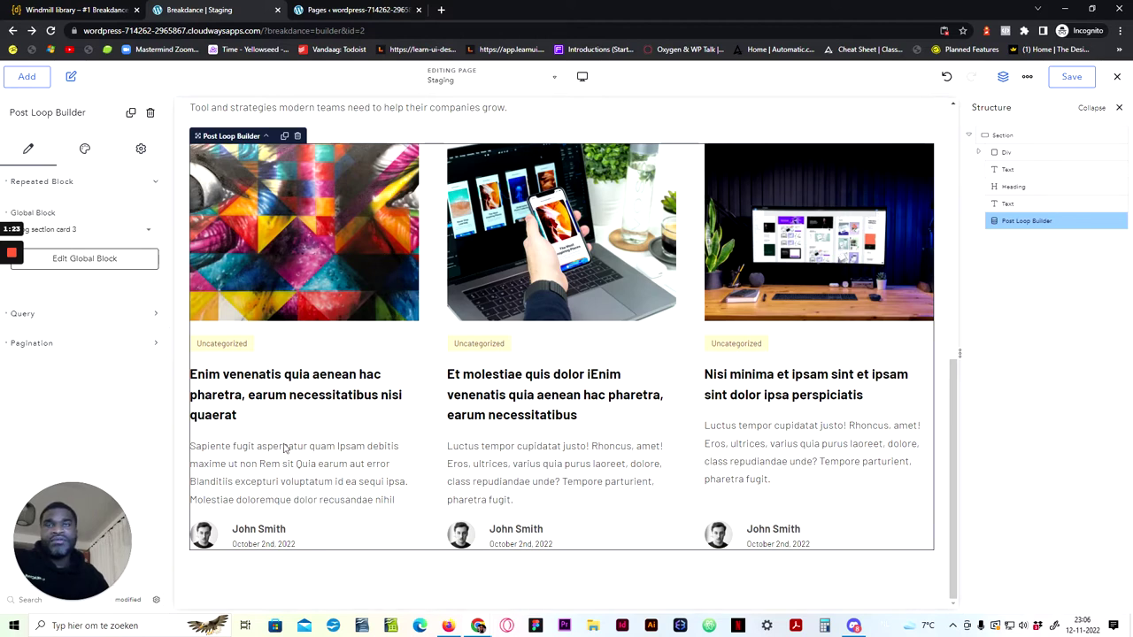
scroll(292, 443, up, 2)
scroll(372, 425, up, 4)
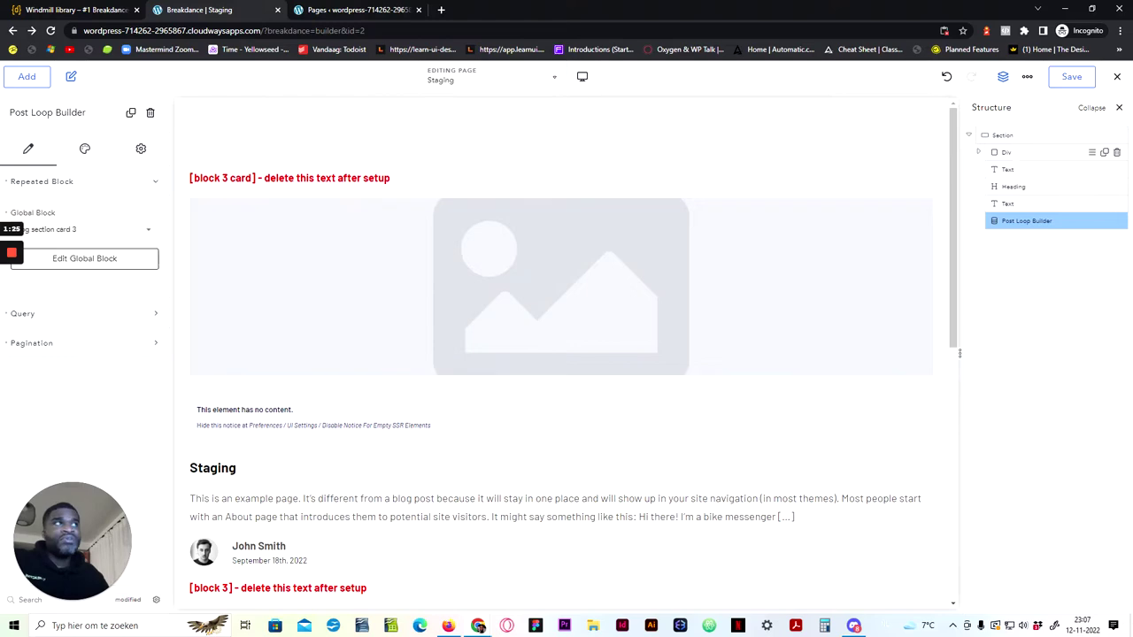
click(1009, 169)
scroll(531, 310, down, 1)
scroll(414, 382, down, 2)
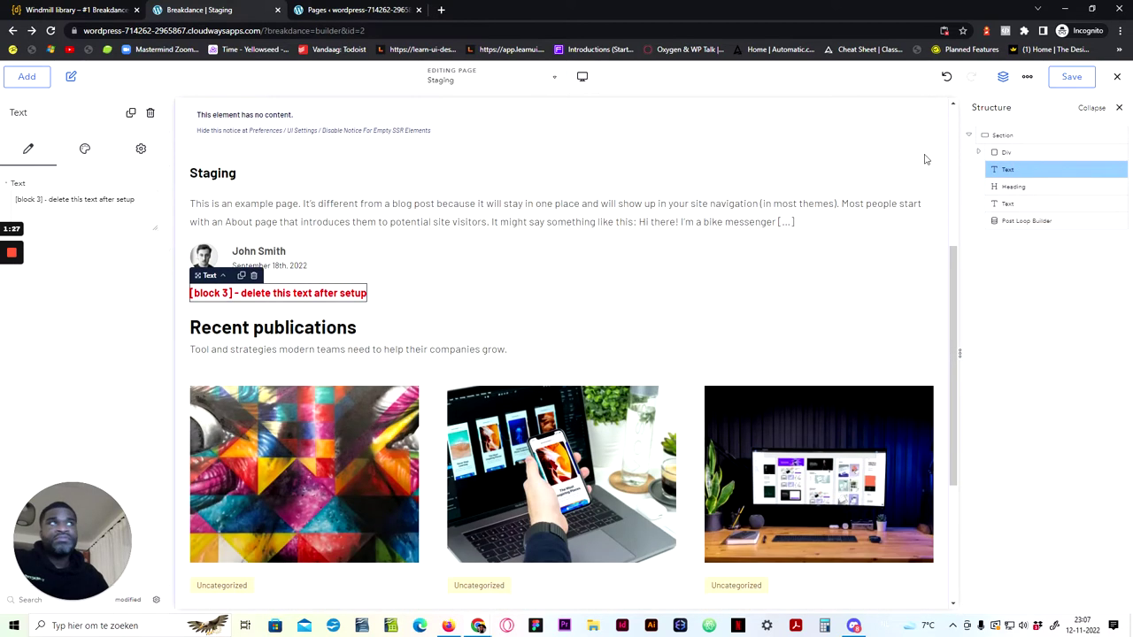
click(1009, 152)
scroll(230, 372, up, 3)
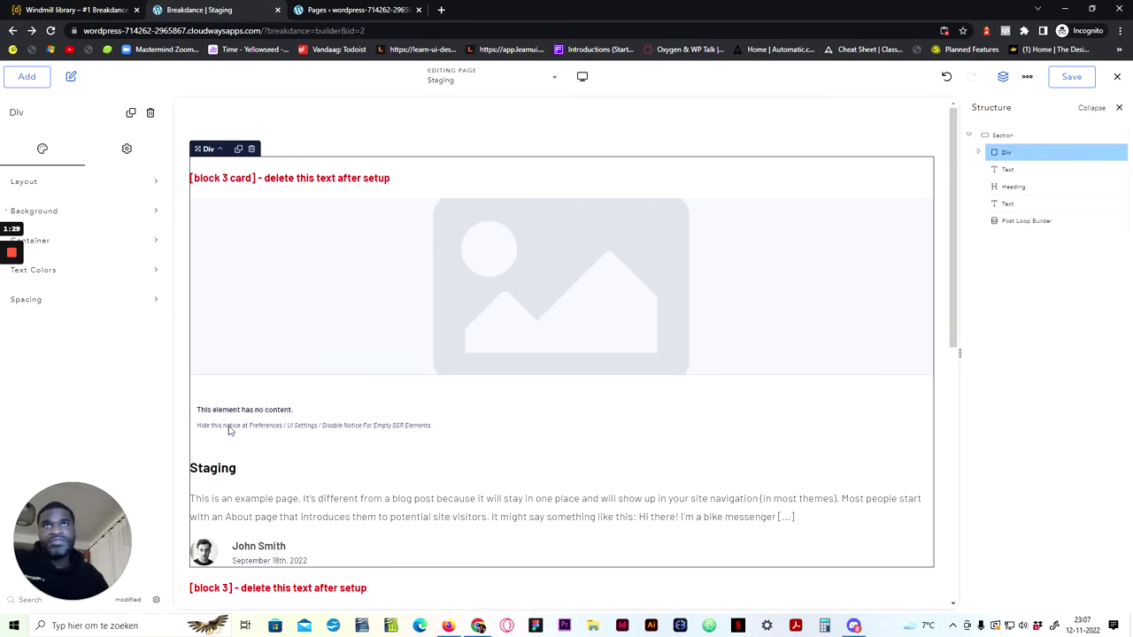
scroll(354, 478, down, 1)
scroll(378, 553, down, 3)
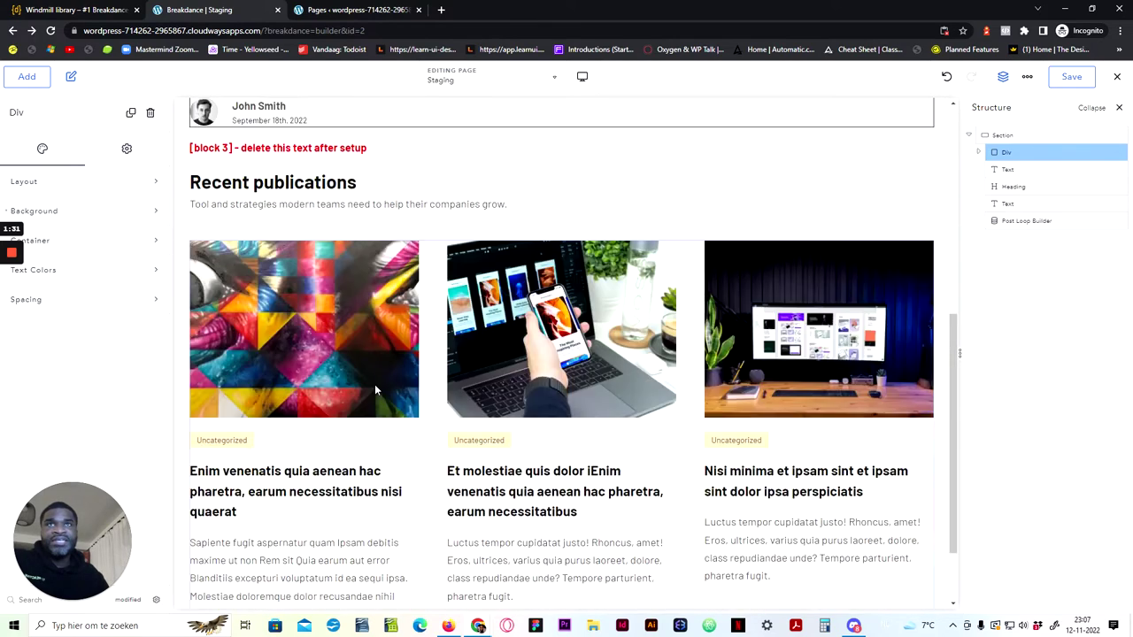
scroll(374, 384, down, 1)
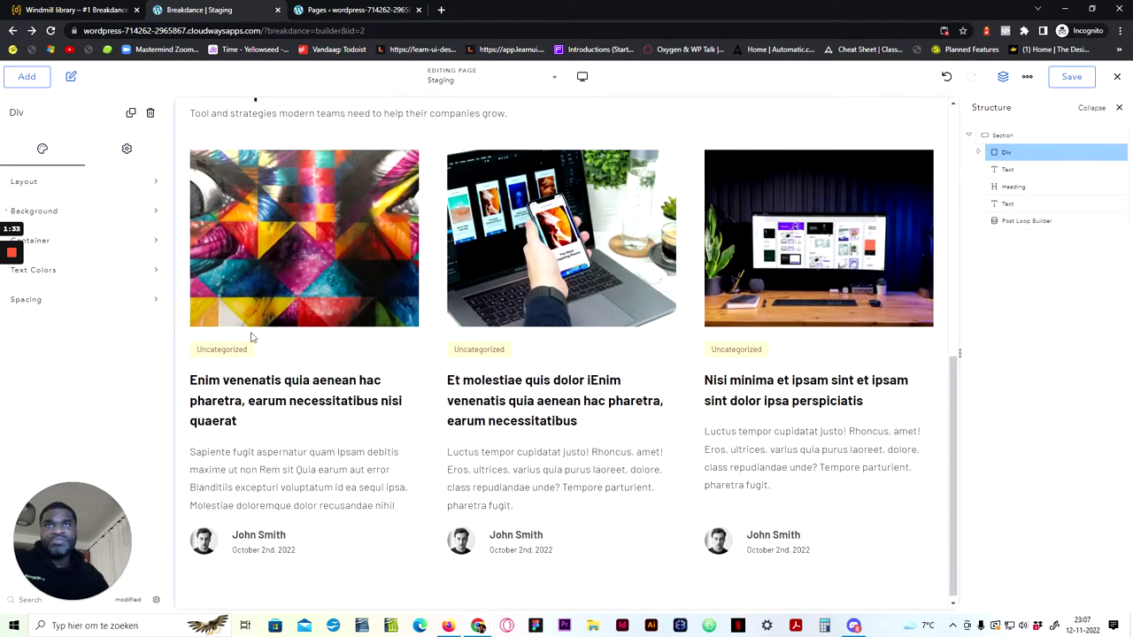
scroll(306, 568, up, 4)
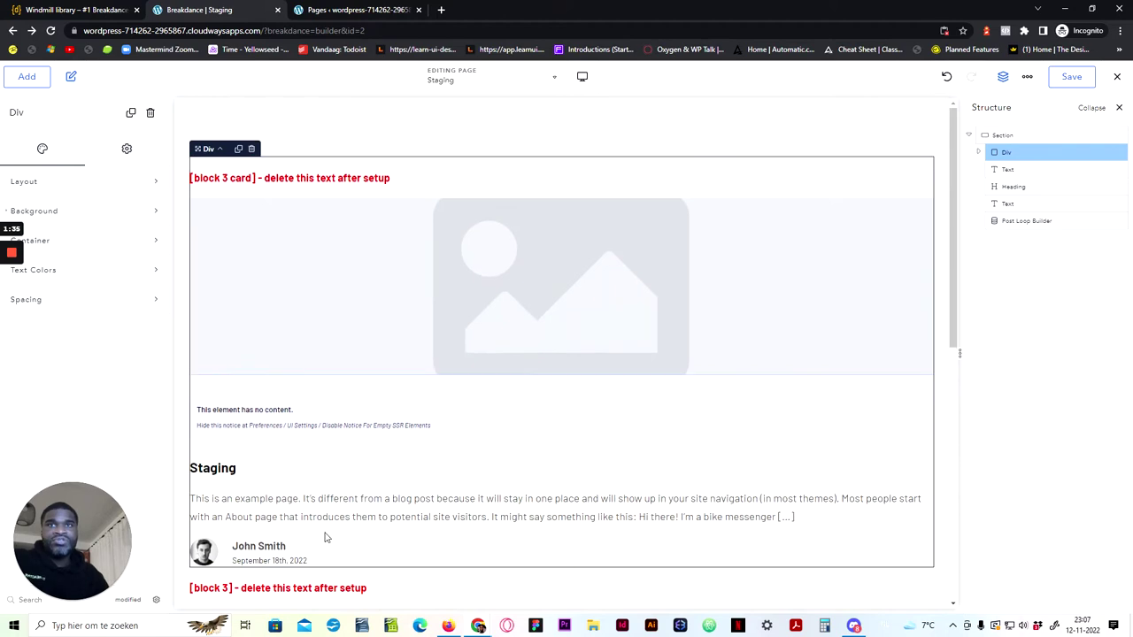
scroll(324, 537, down, 3)
scroll(305, 398, down, 2)
click(296, 316)
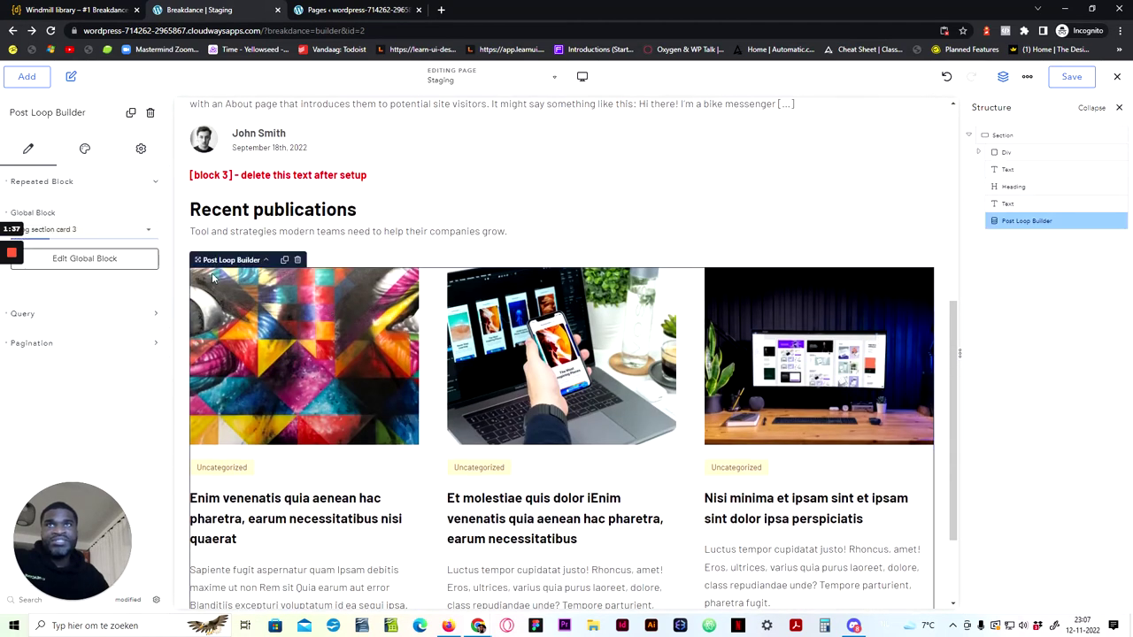
scroll(305, 359, up, 4)
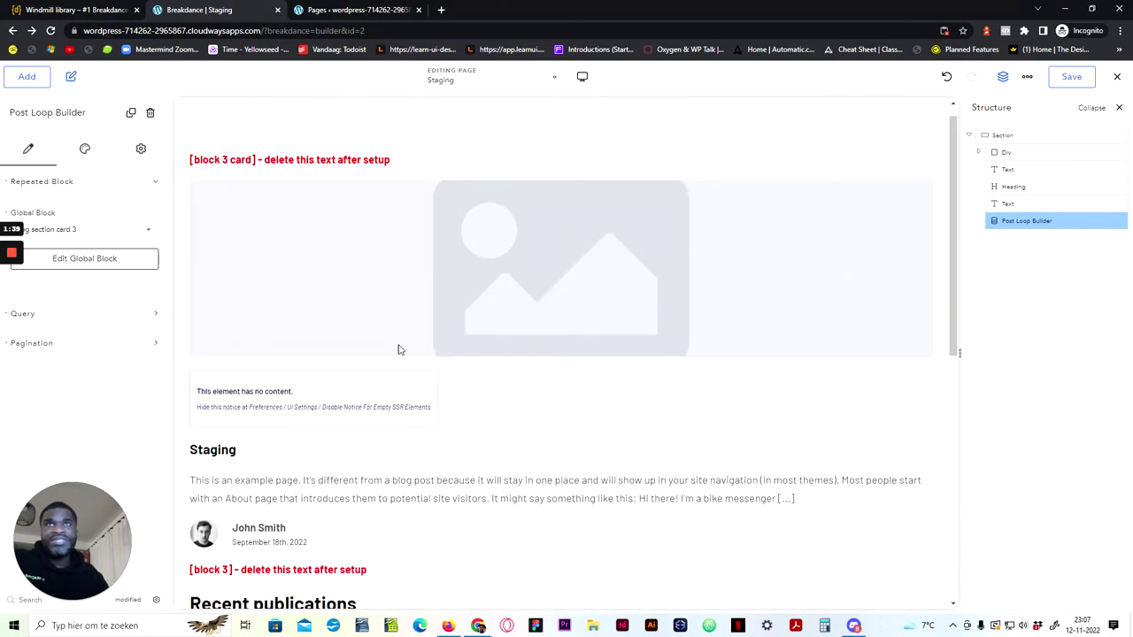
click(683, 177)
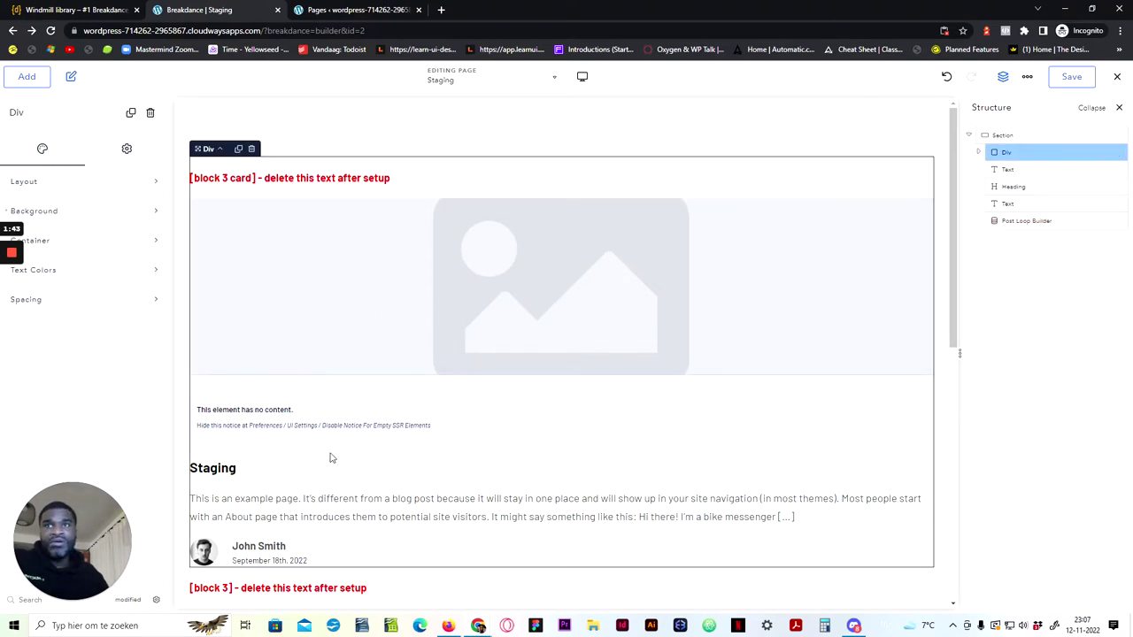
scroll(401, 497, down, 4)
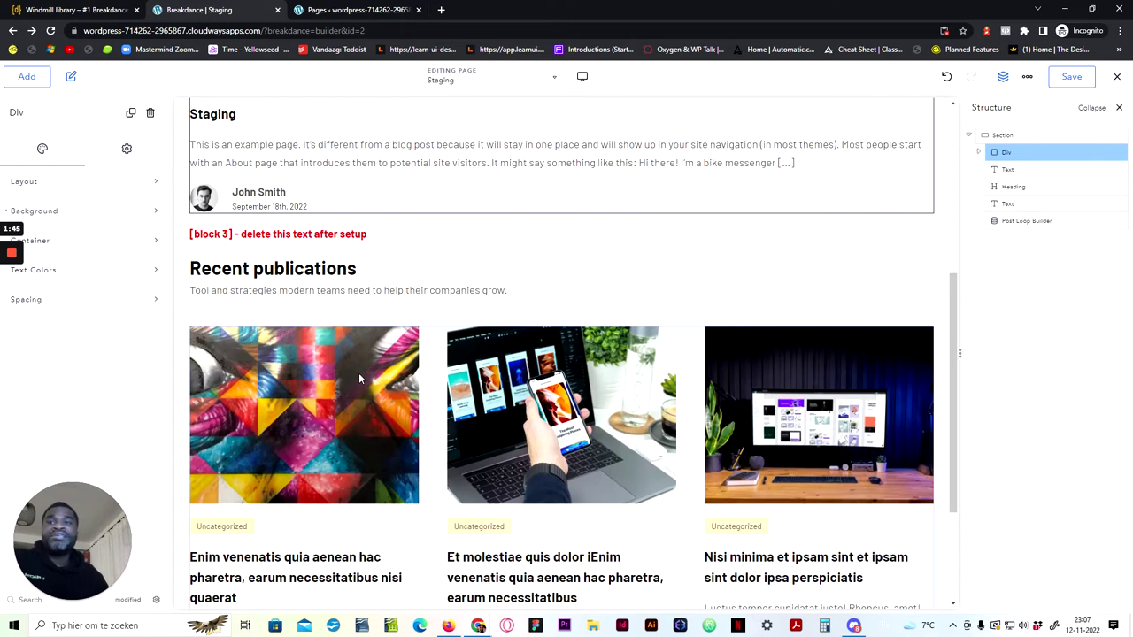
scroll(359, 379, down, 2)
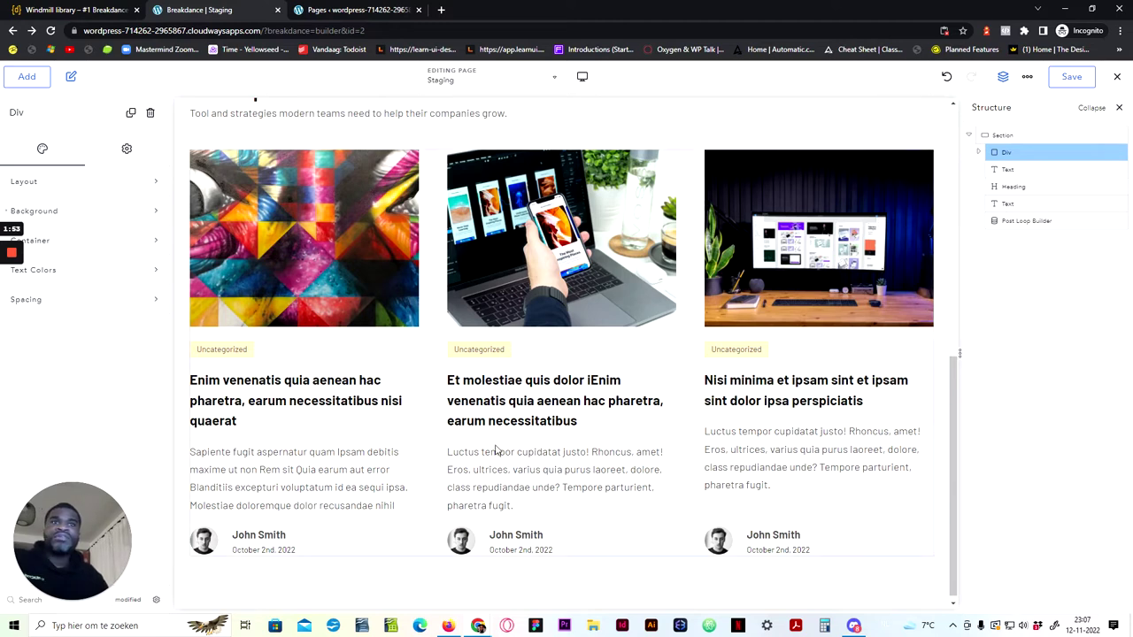
scroll(495, 450, up, 3)
scroll(500, 455, up, 1)
scroll(499, 455, up, 2)
scroll(443, 461, down, 5)
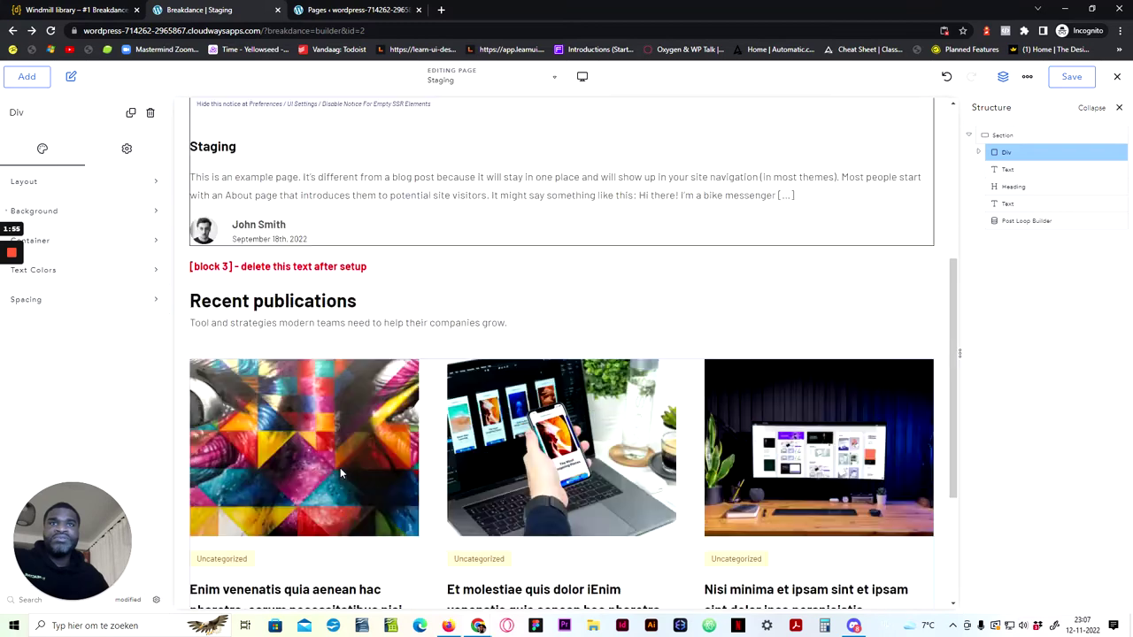
scroll(557, 409, up, 5)
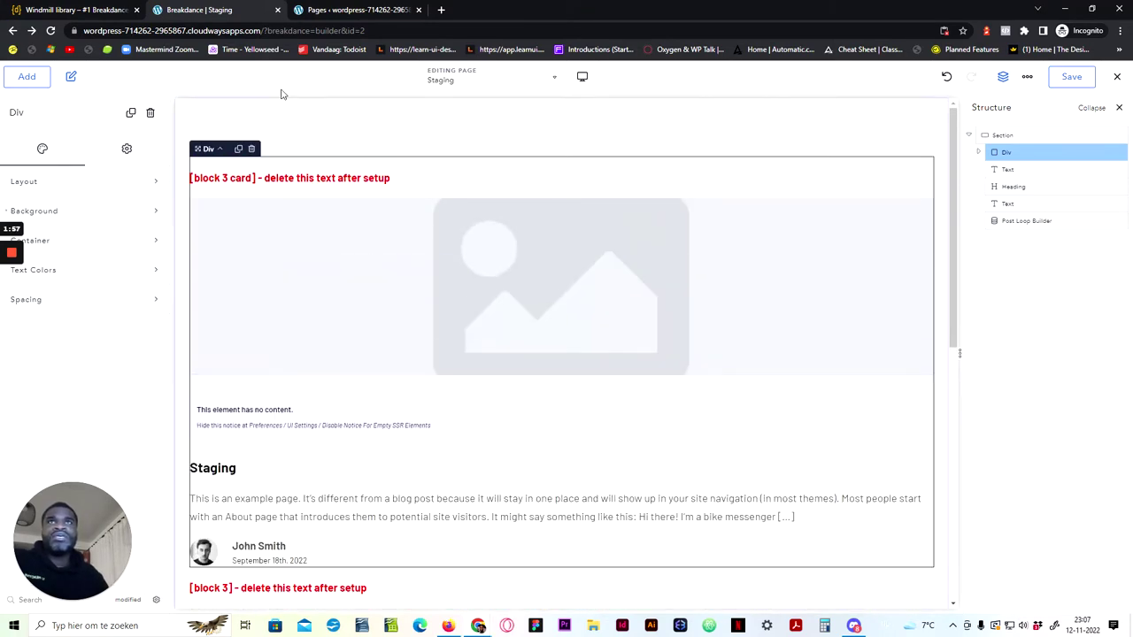
Step: Delete the red block 3 setup text and save the card container as global block 'Sectiong blog loop'
click(286, 182)
click(254, 161)
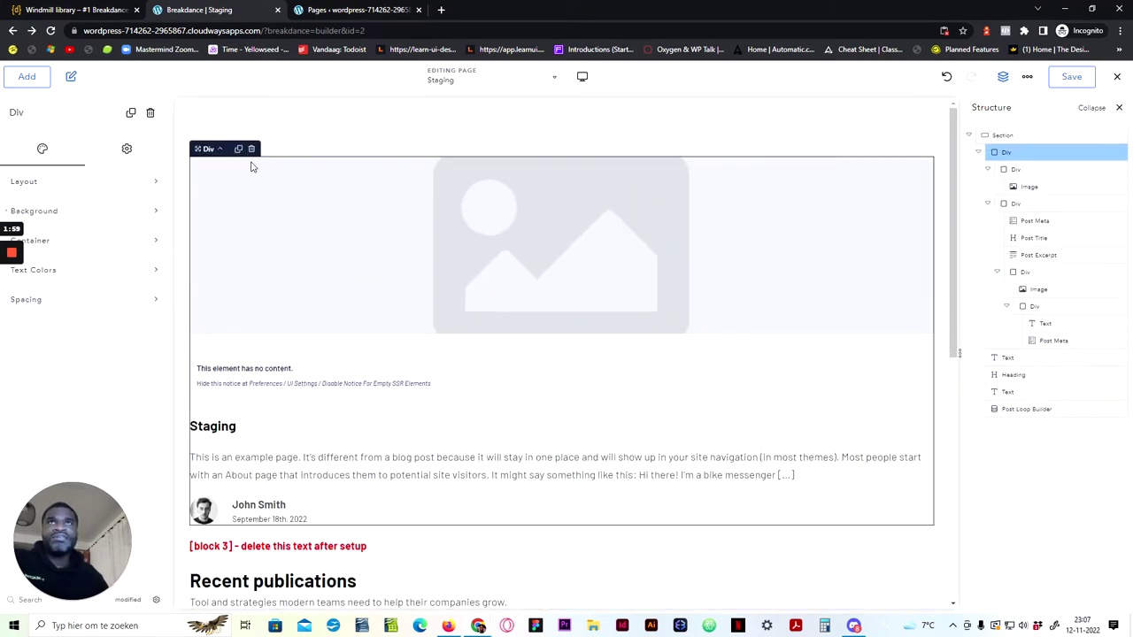
click(978, 152)
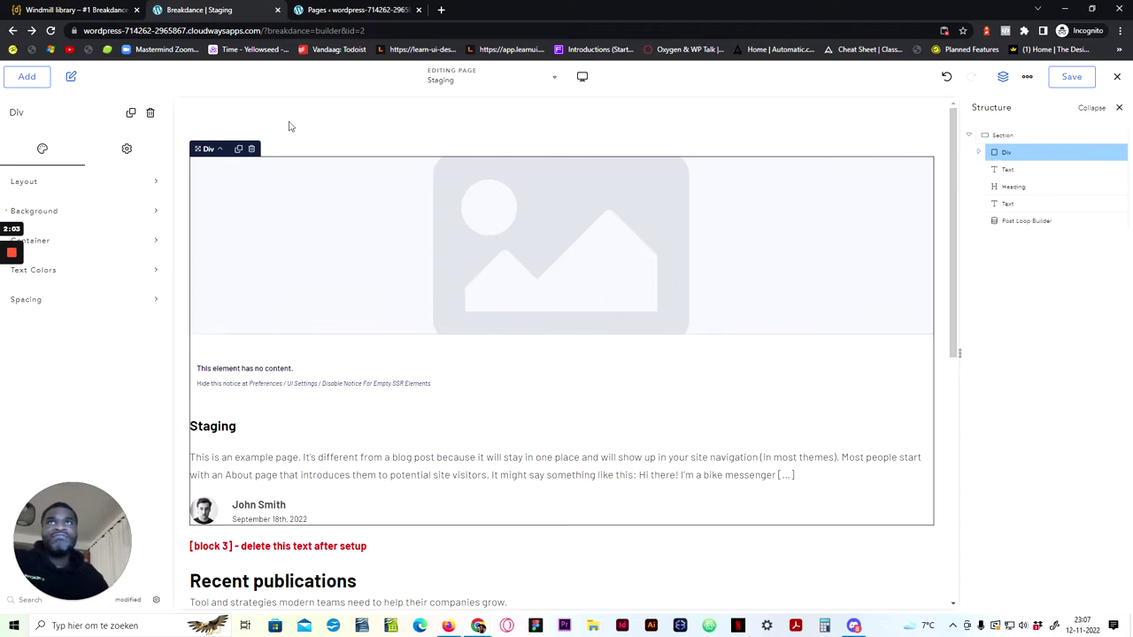
click(228, 151)
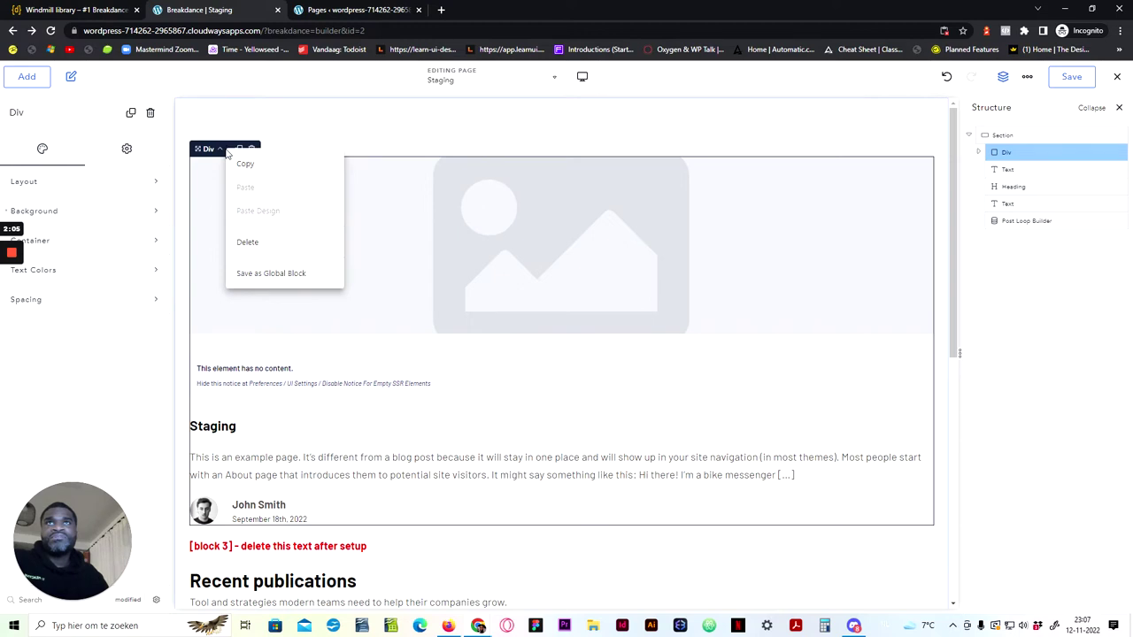
click(271, 273)
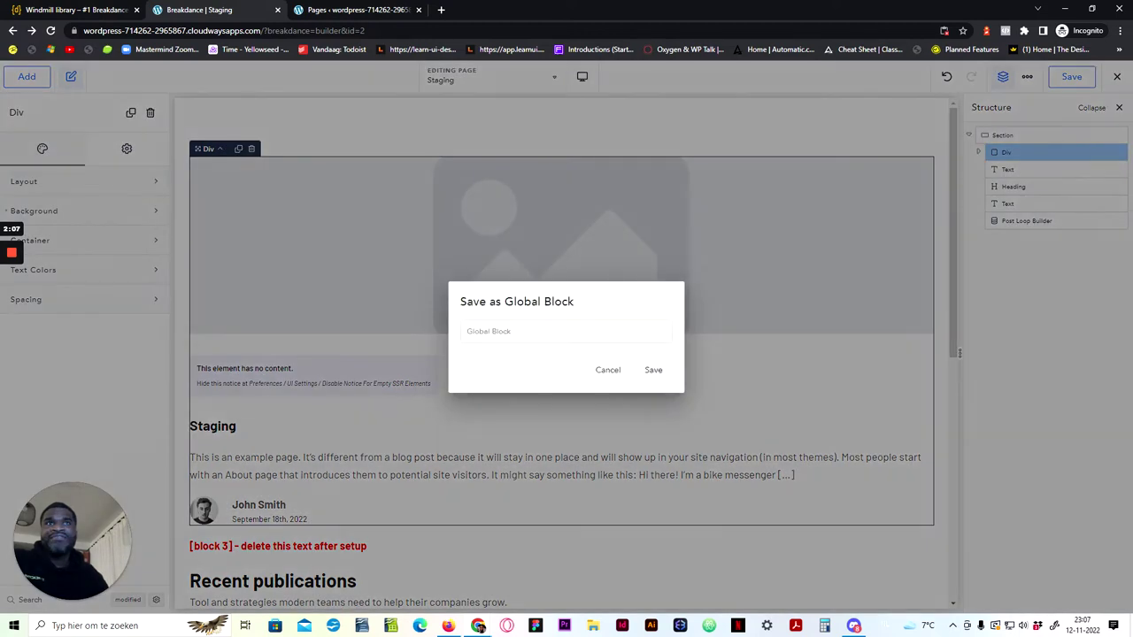
text(Sectiong blog loop)
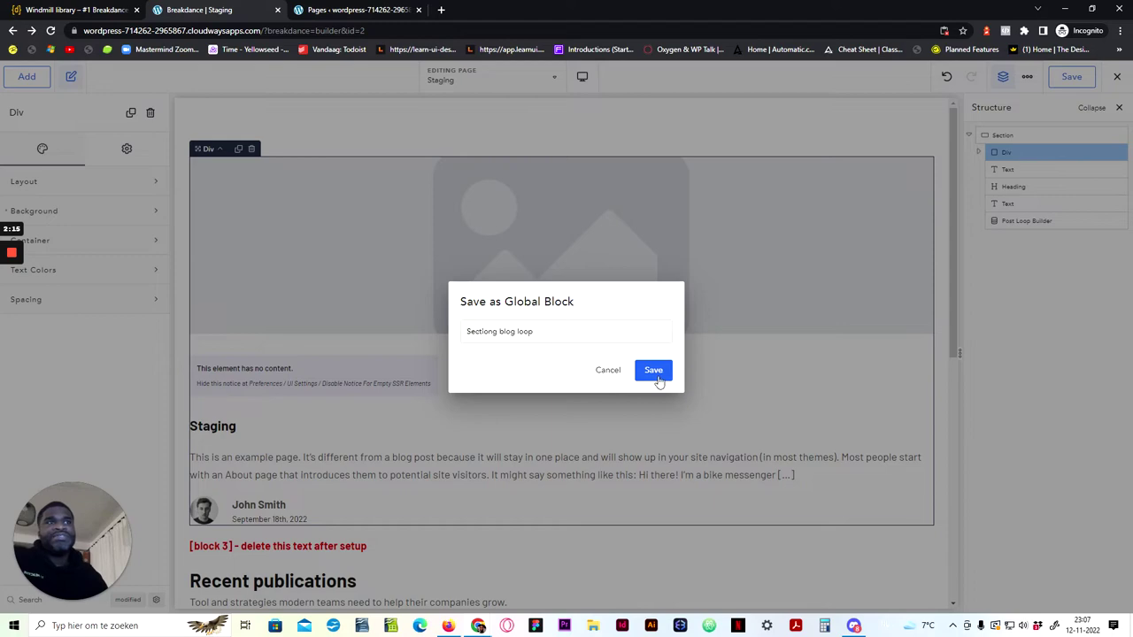
click(656, 379)
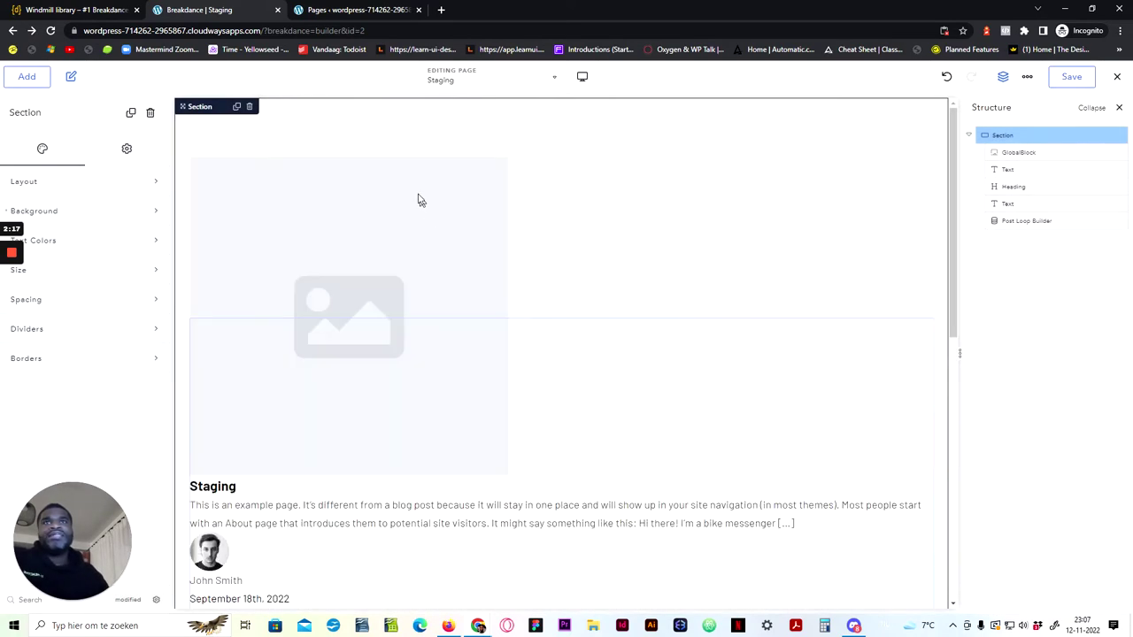
Step: Remove the inserted global block and the red block 3 setup text from the section
click(1044, 153)
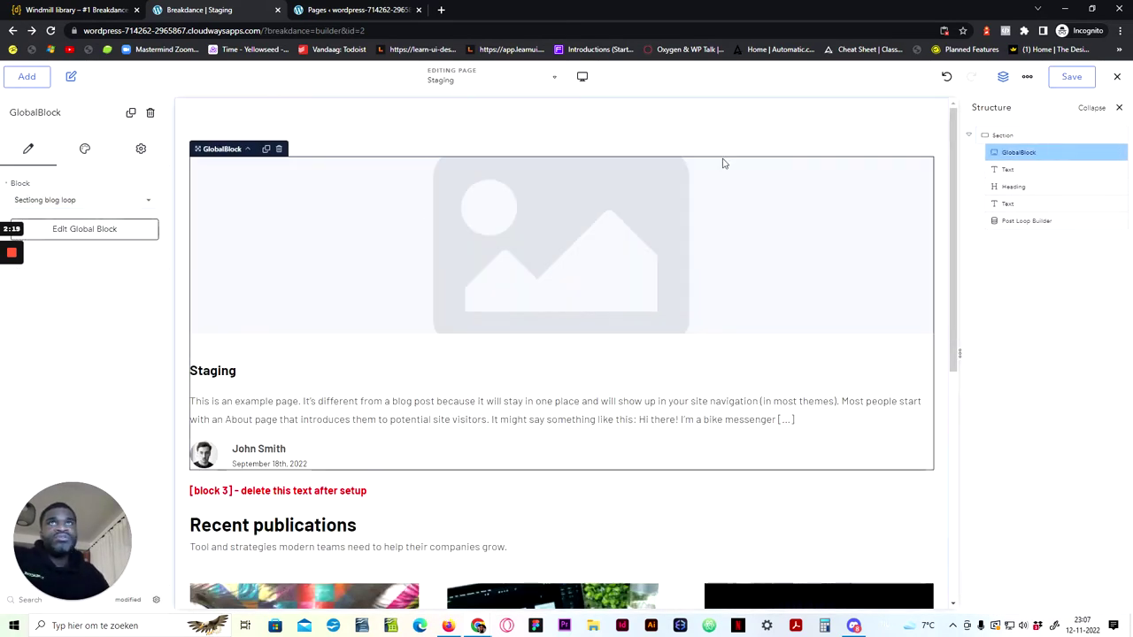
click(280, 149)
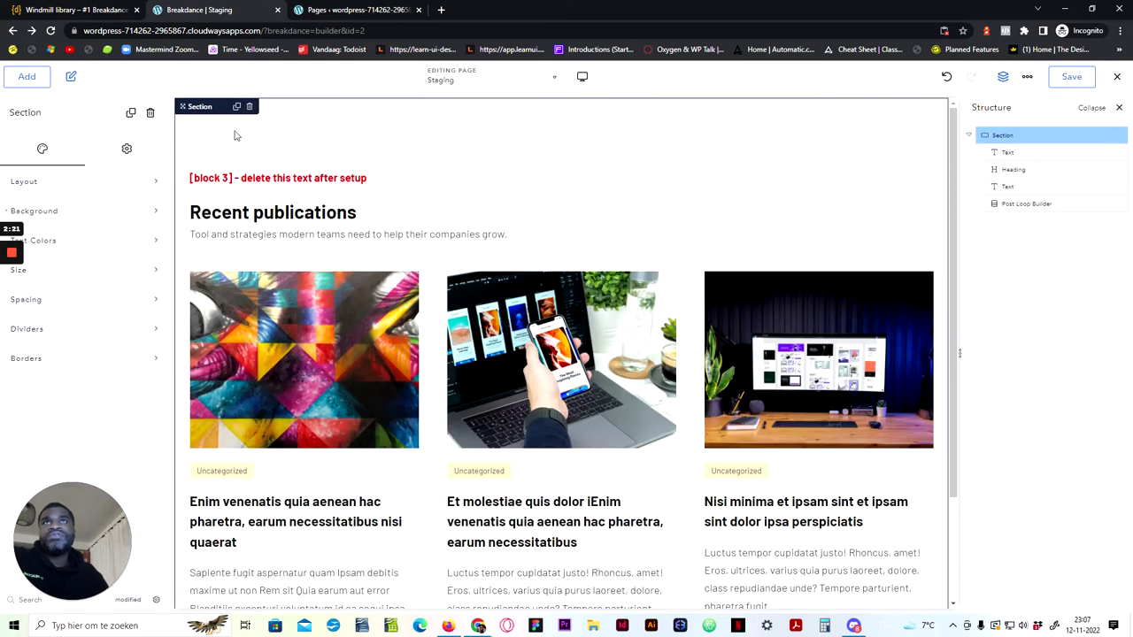
click(224, 184)
click(254, 160)
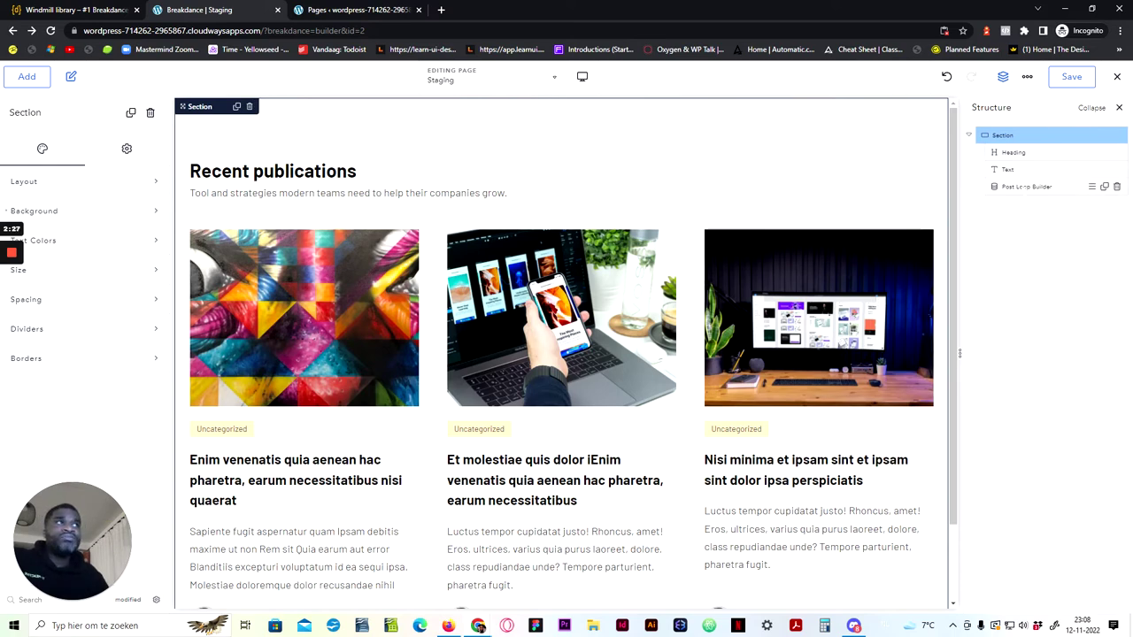
click(1044, 187)
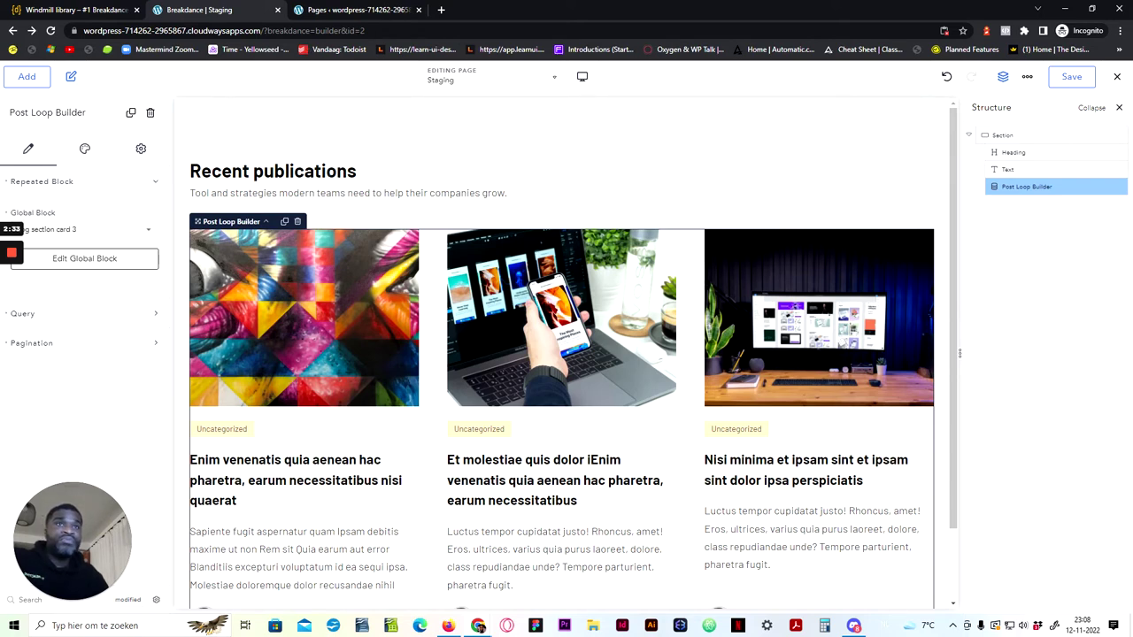
Step: Set the Recent publications grid's repeated Global Block to 'Sectiong blog loop'
click(64, 236)
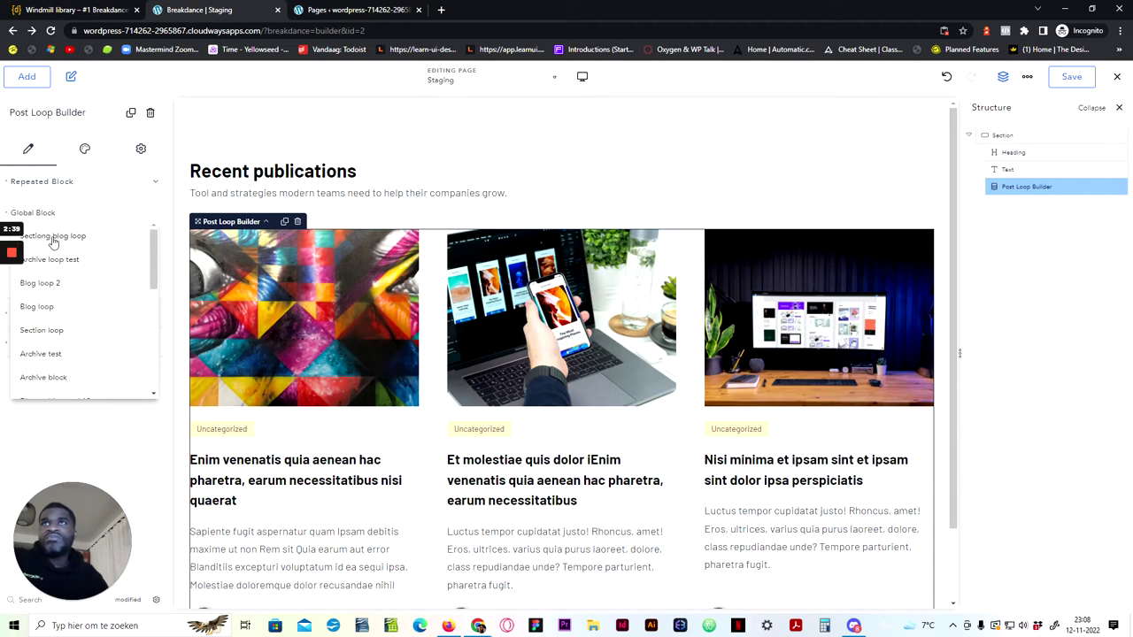
click(55, 239)
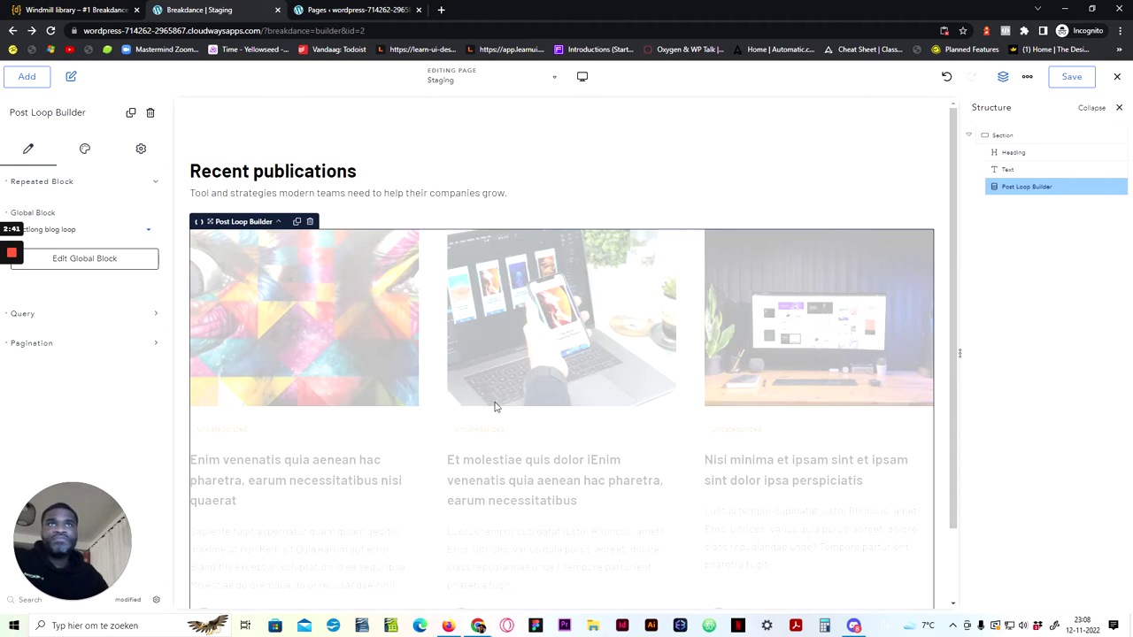
scroll(324, 489, down, 1)
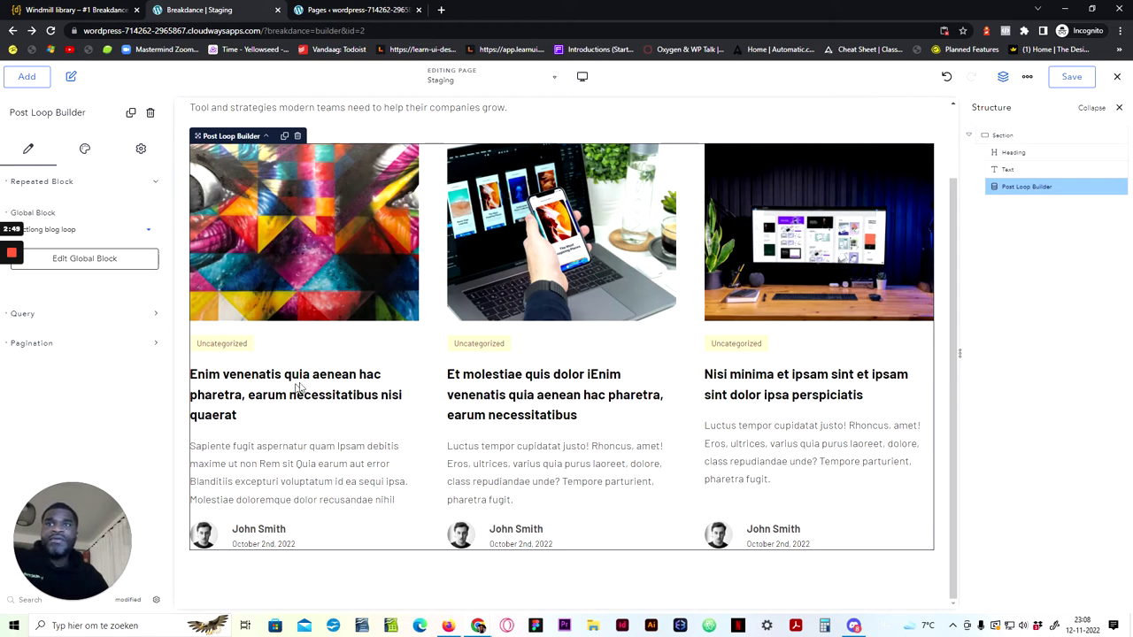
scroll(305, 354, up, 1)
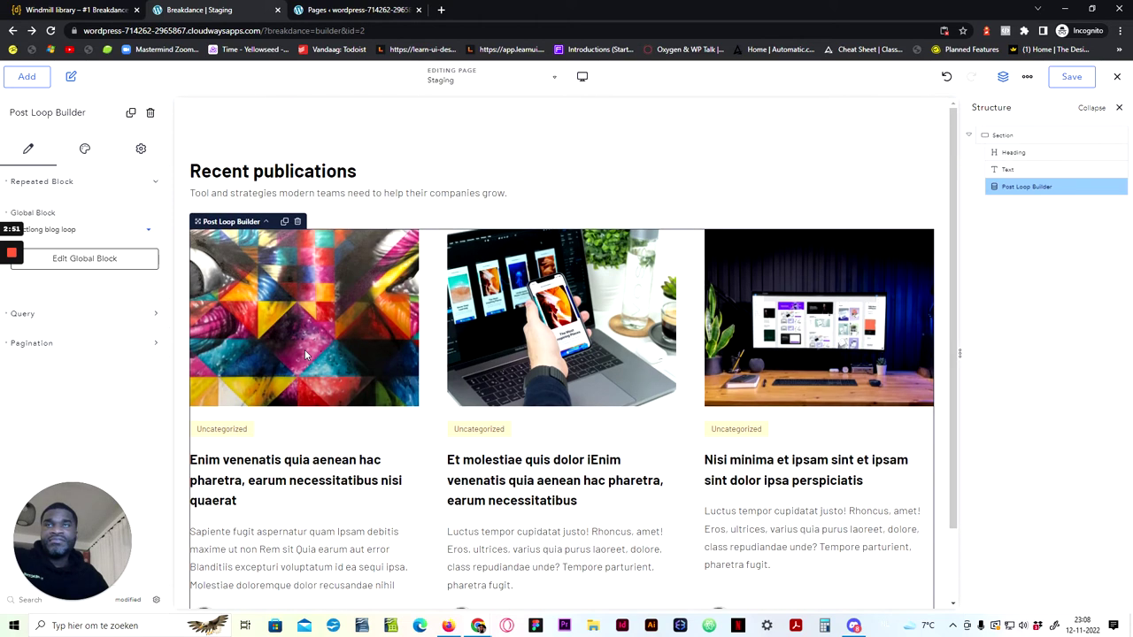